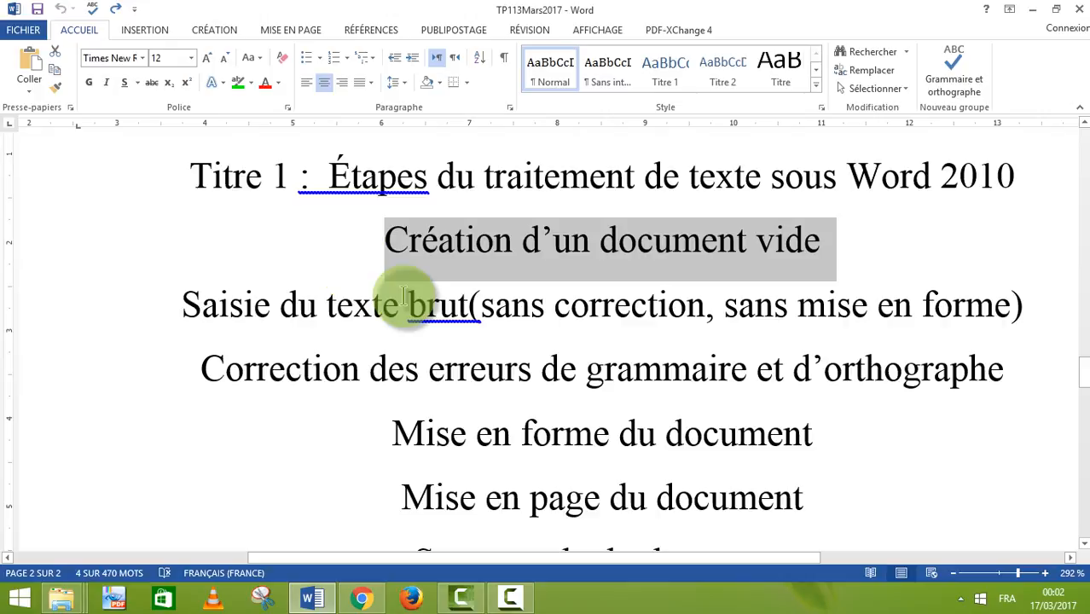
Set the font of the line "Création d'un document vide" to Arial.
left_click(426, 303)
left_click_drag(823, 240, 422, 266)
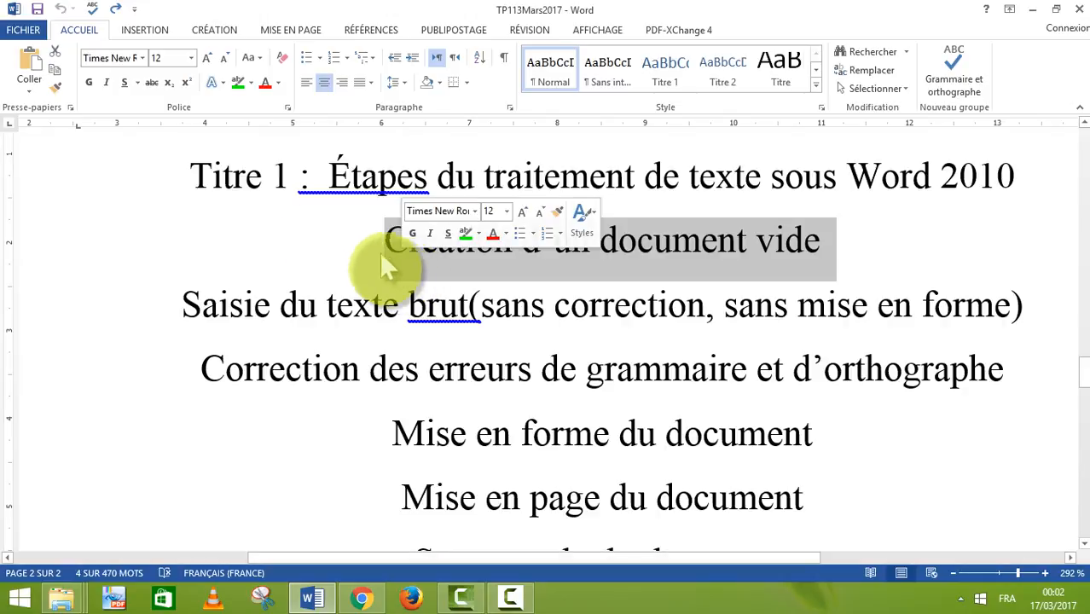
left_click(141, 58)
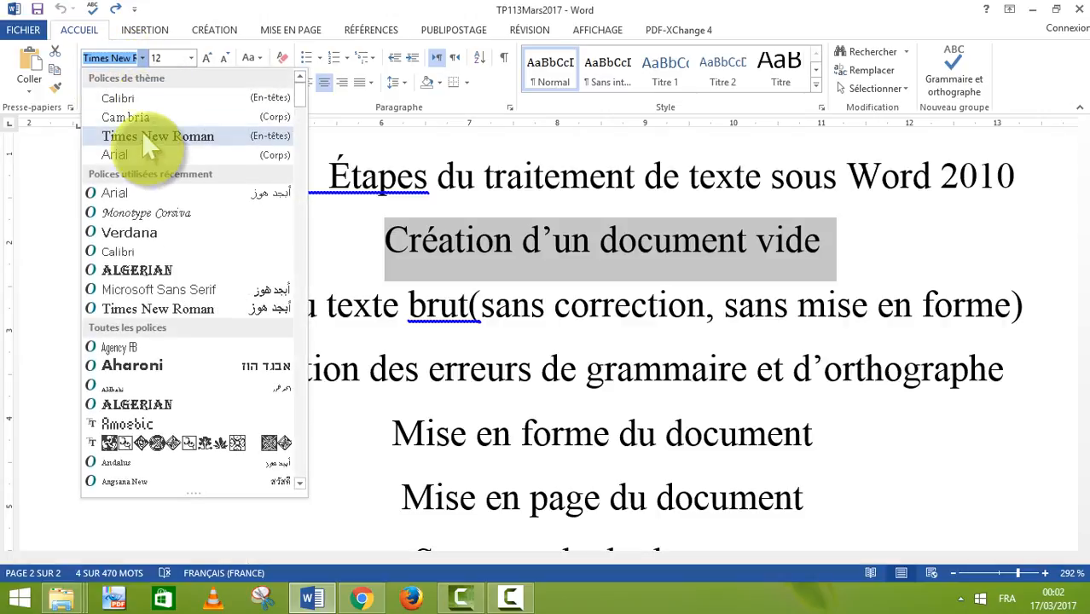
left_click(114, 192)
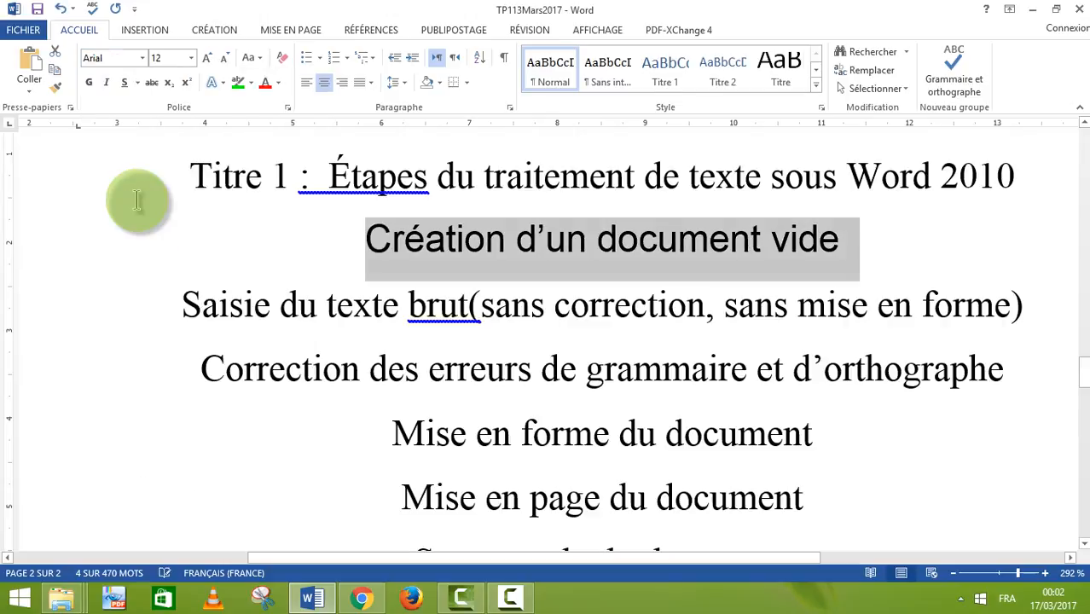
Set the font size of the selected line to 14 and enlarge it in increments to 18.
left_click(191, 57)
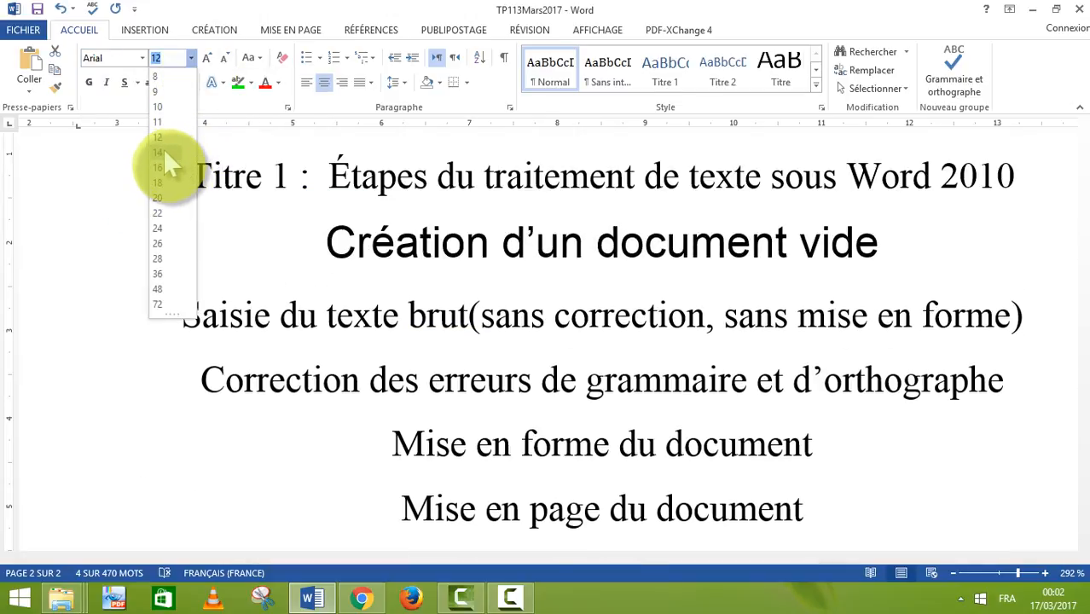
left_click(163, 151)
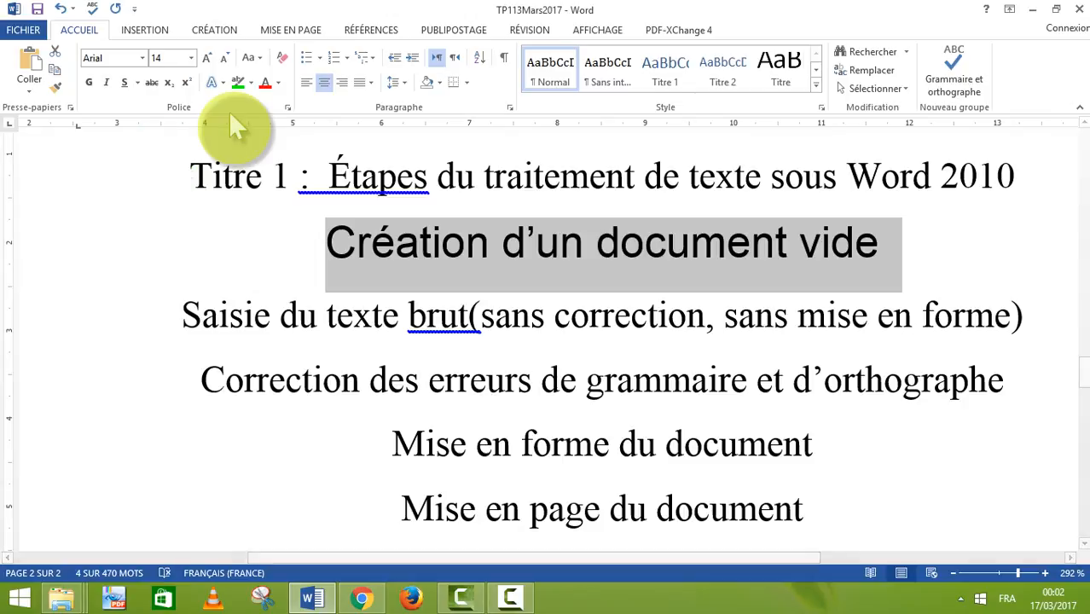
left_click(206, 58)
left_click(207, 58)
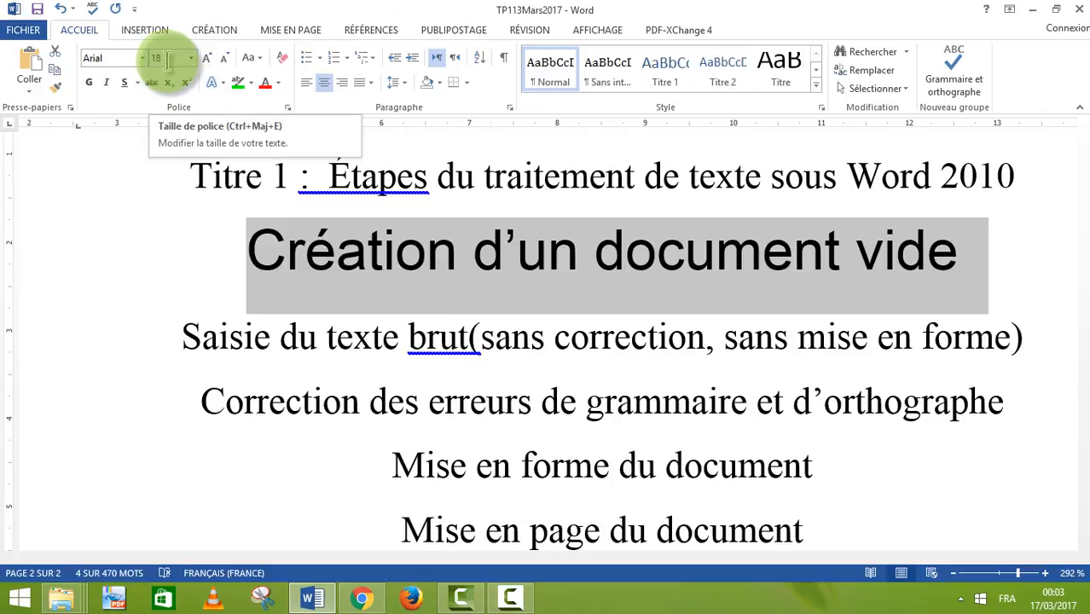
Set the font size of "Création d'un document vide" to 15 and reduce it in increments to 12.
left_click(172, 57)
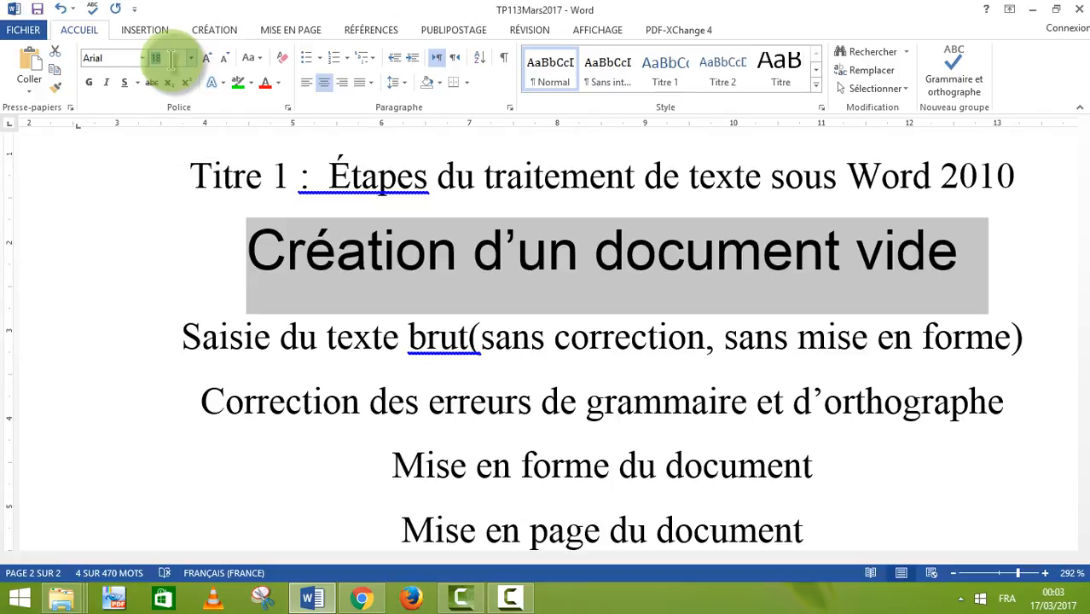
key("BackSpace")
key("BackSpace")
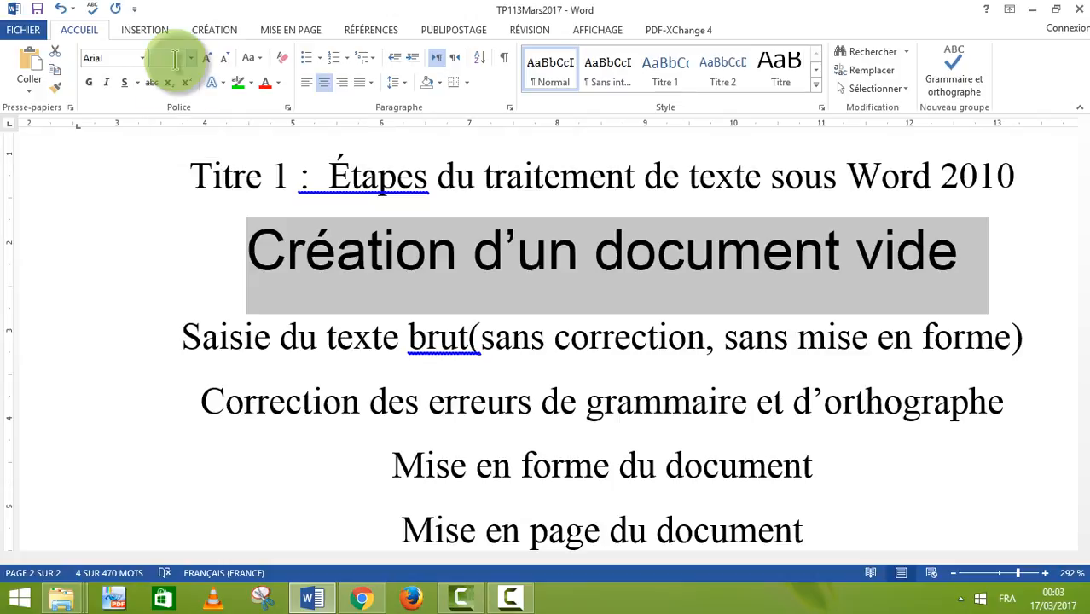
type("15")
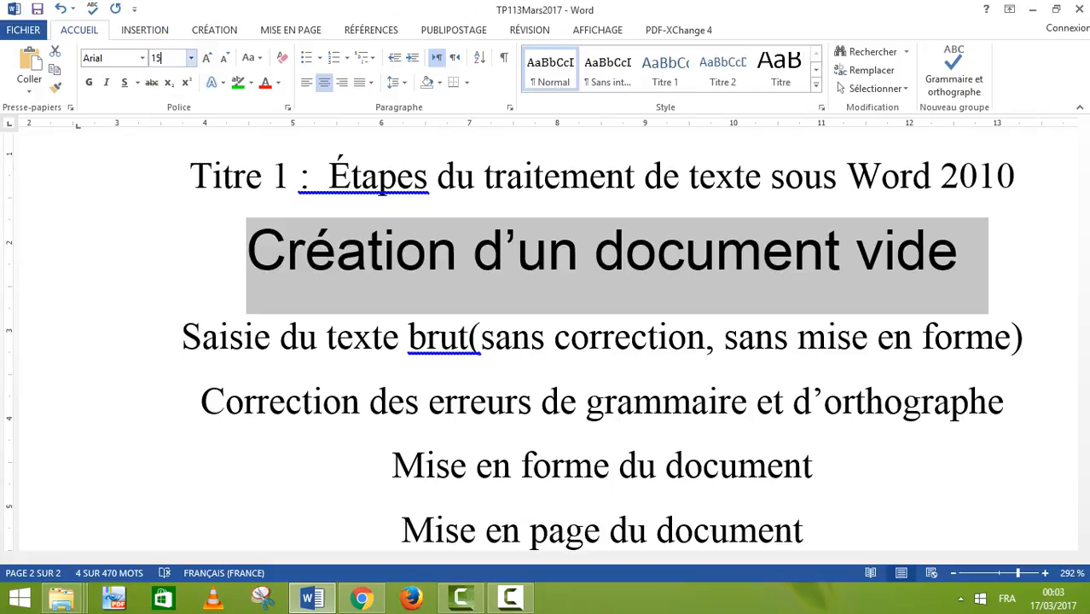
left_click(191, 57)
left_click(191, 57)
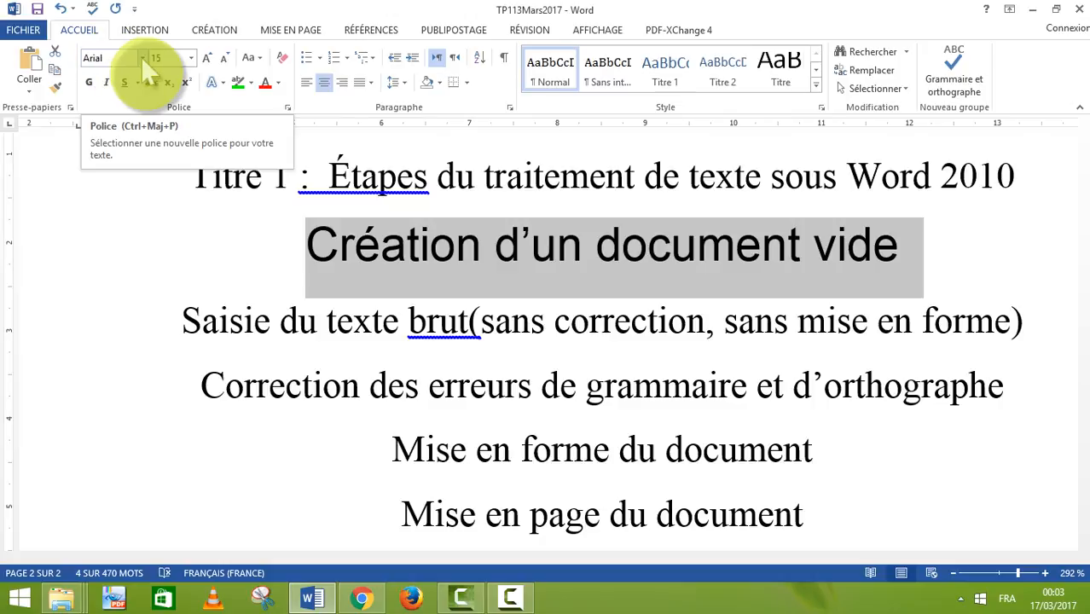
left_click(226, 56)
left_click(226, 56)
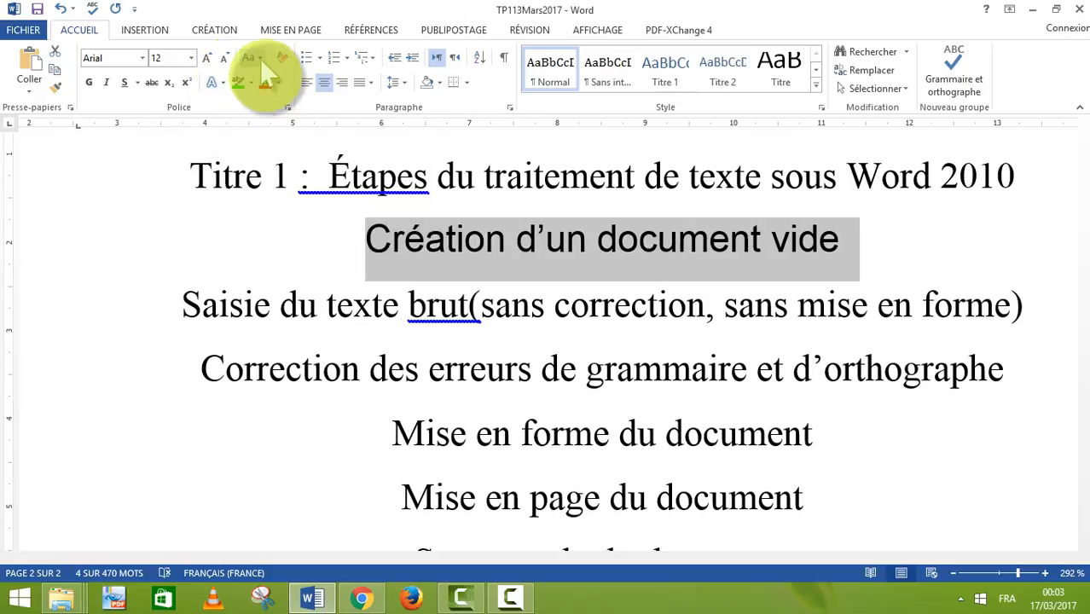
Convert "Création d'un document vide" to lowercase and invert its case to all capitals.
left_click(260, 59)
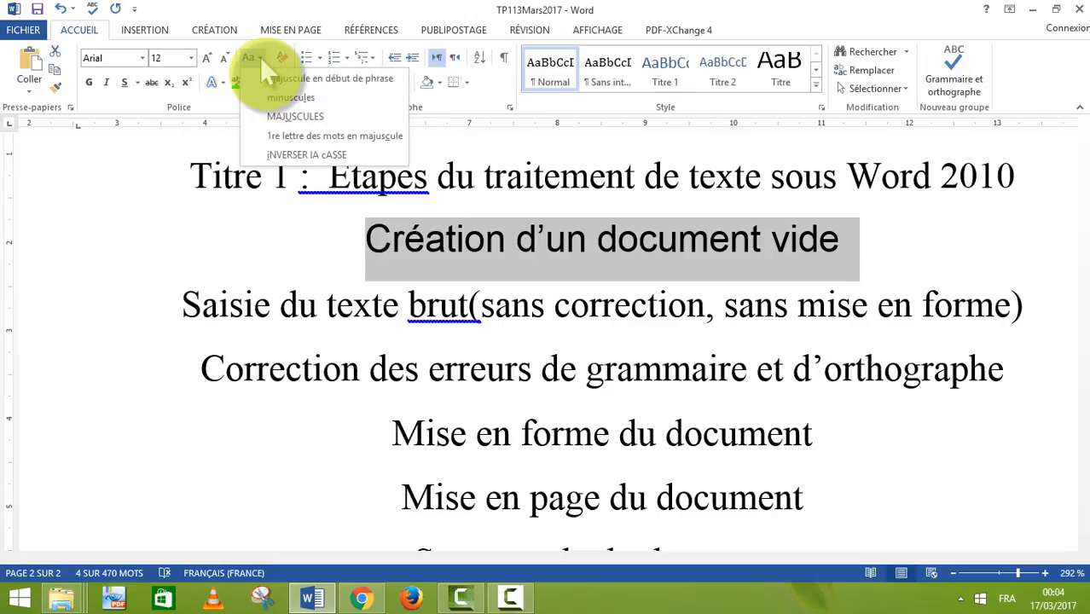
left_click(283, 99)
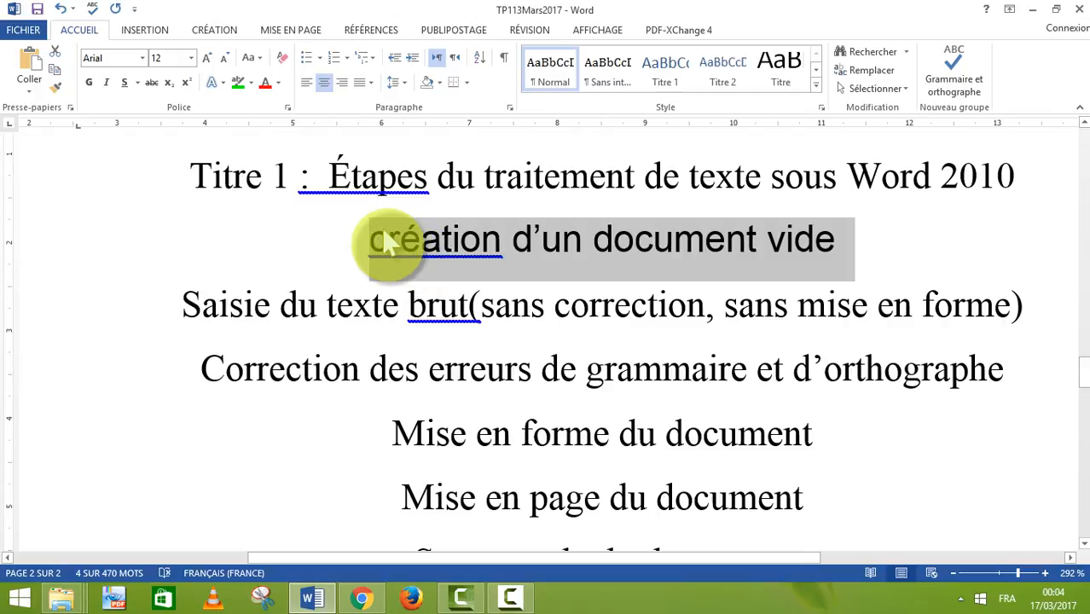
left_click(260, 58)
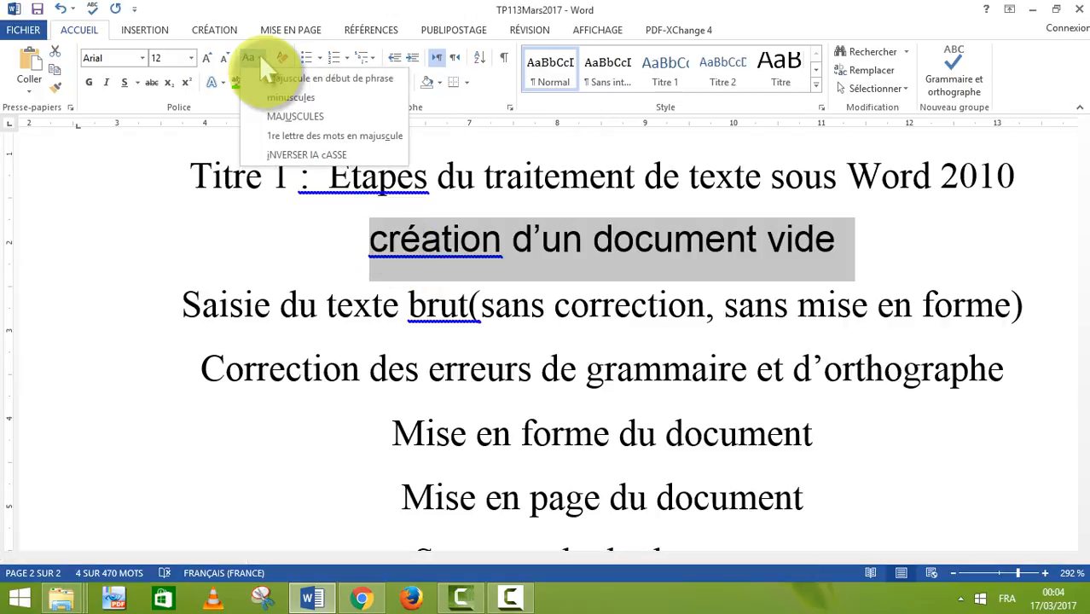
left_click(281, 153)
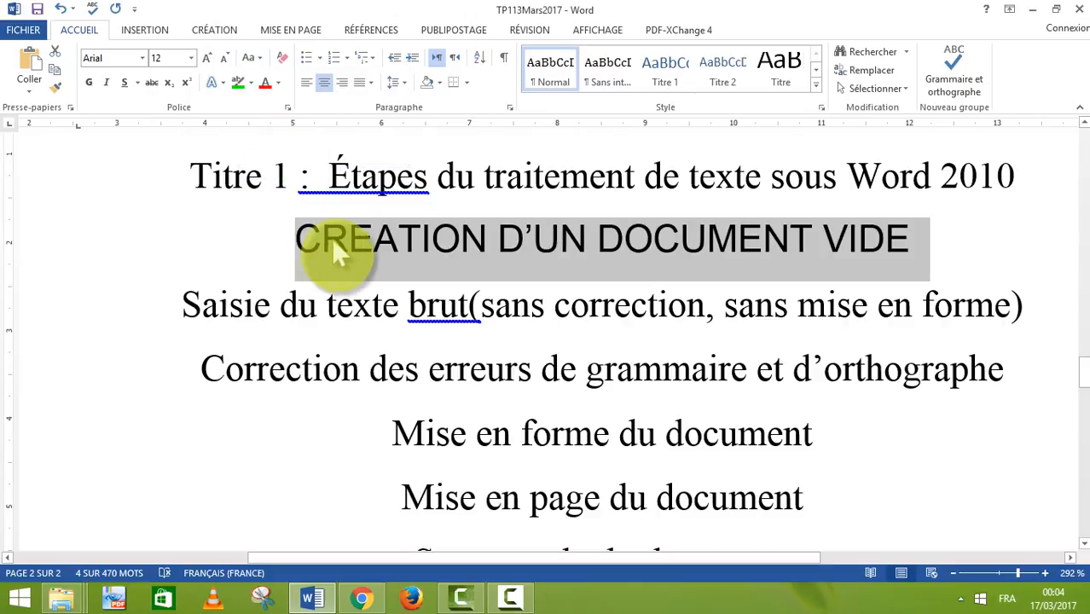
Change the case of the selected line so that the first letter of each word is capitalized.
left_click(256, 58)
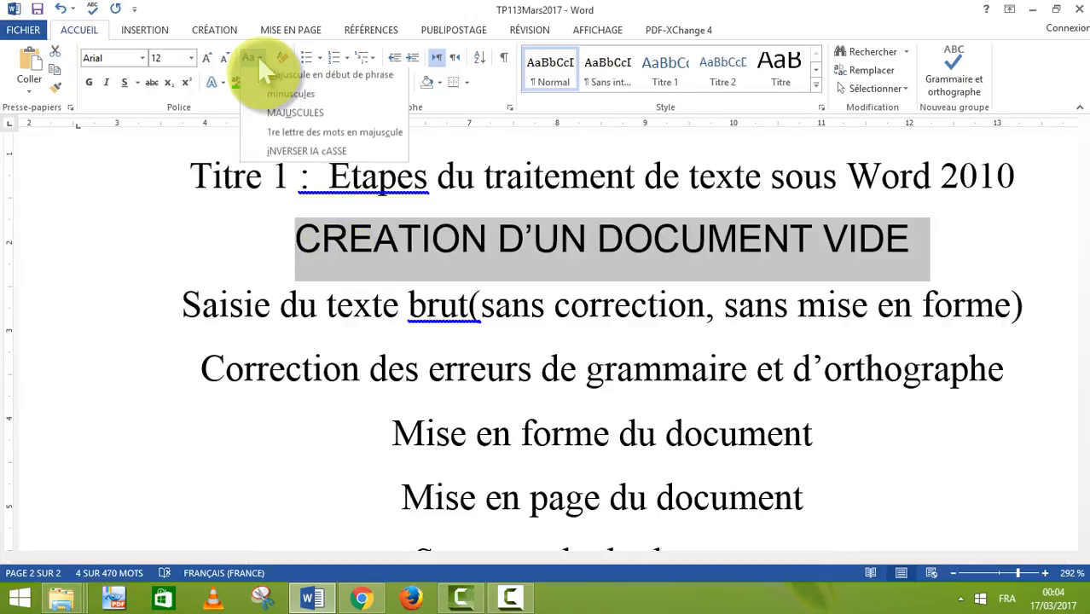
left_click(278, 137)
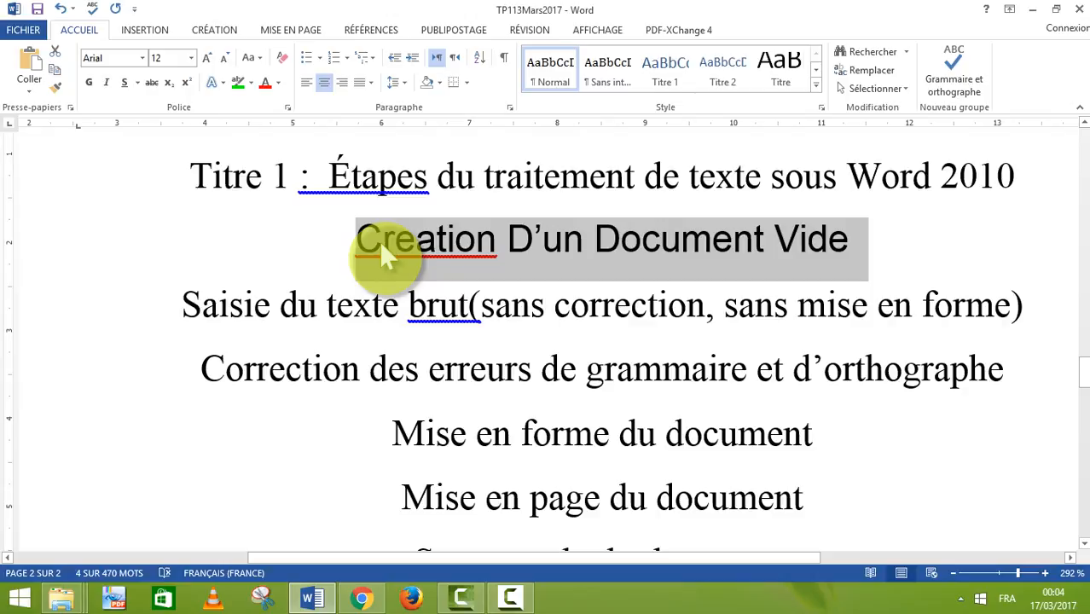
left_click(257, 57)
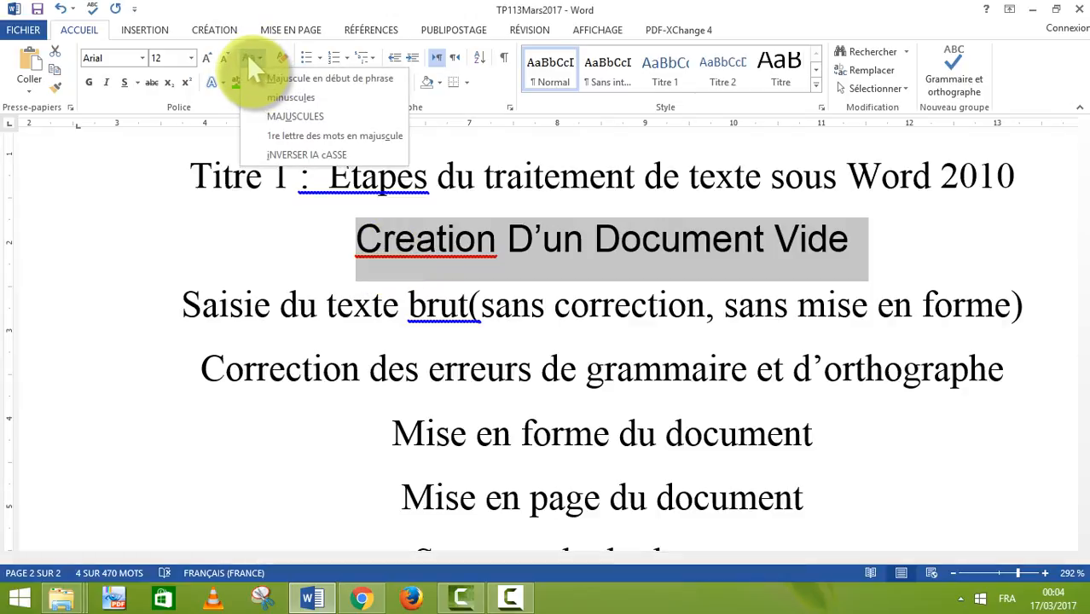
left_click(257, 54)
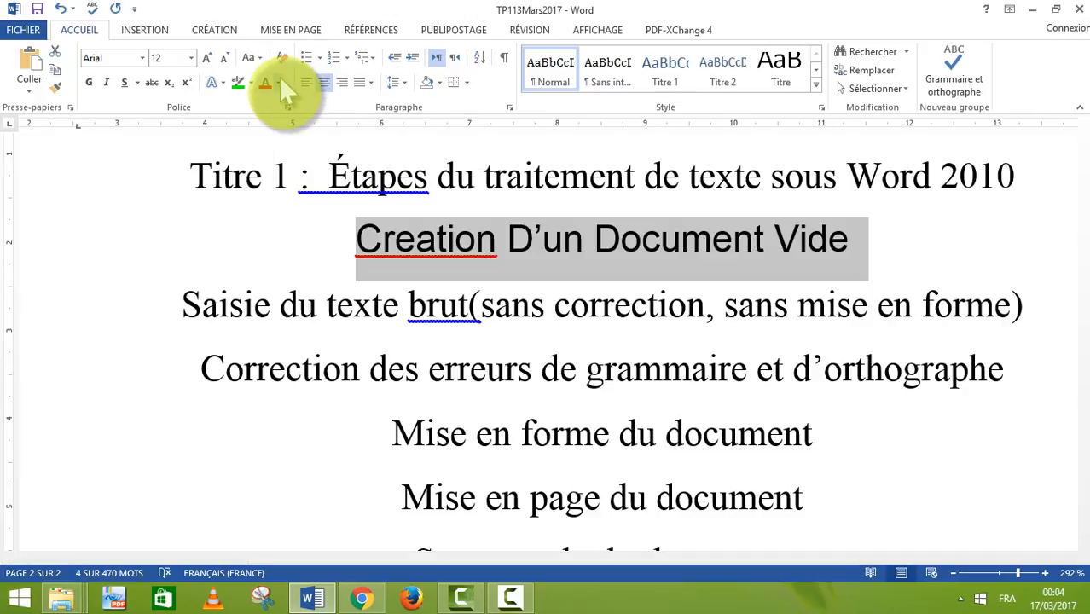
Set the font color of "Creation D'un Document Vide" to a custom green with RGB values 77, 156, 24.
left_click(276, 81)
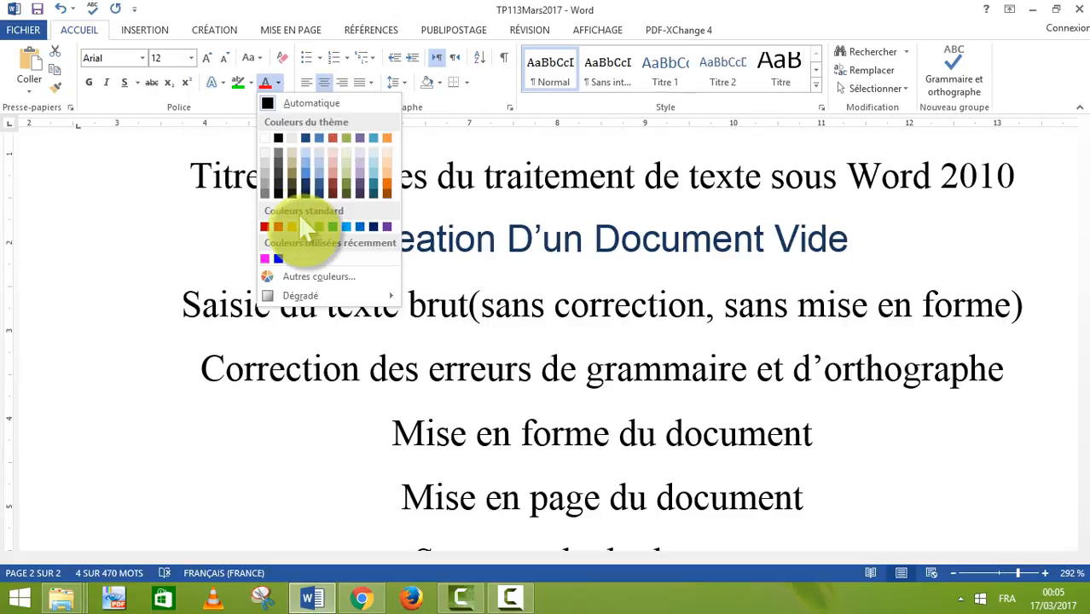
left_click(296, 272)
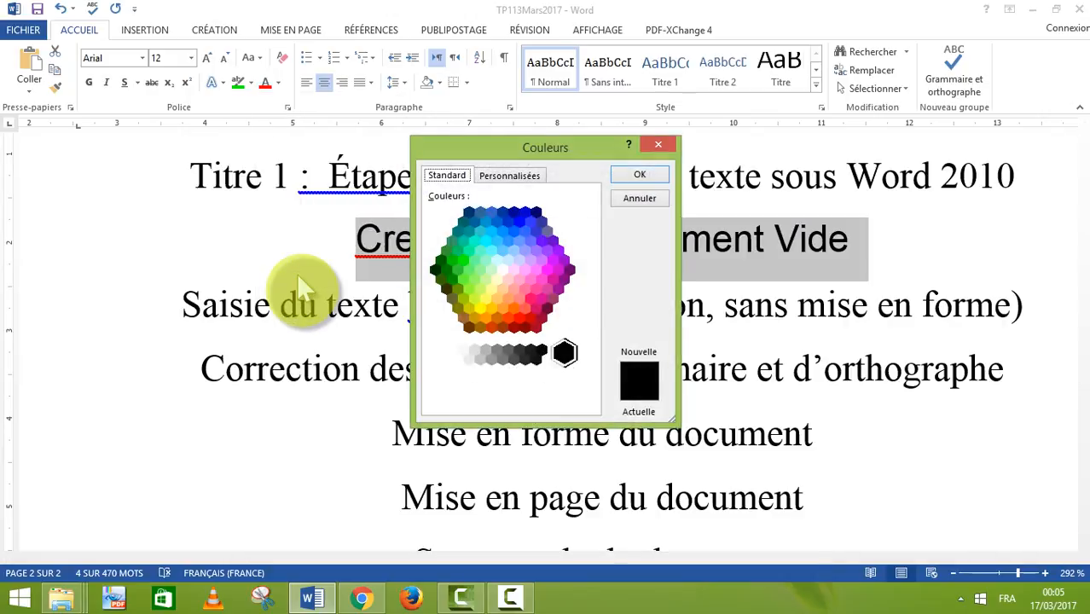
left_click(547, 272)
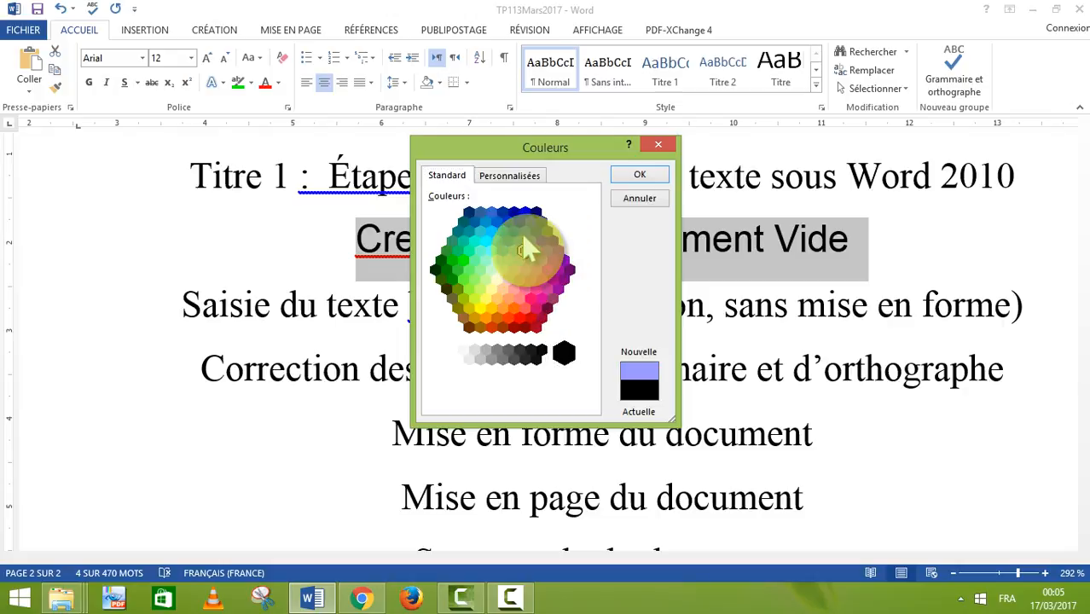
left_click(518, 241)
left_click(510, 177)
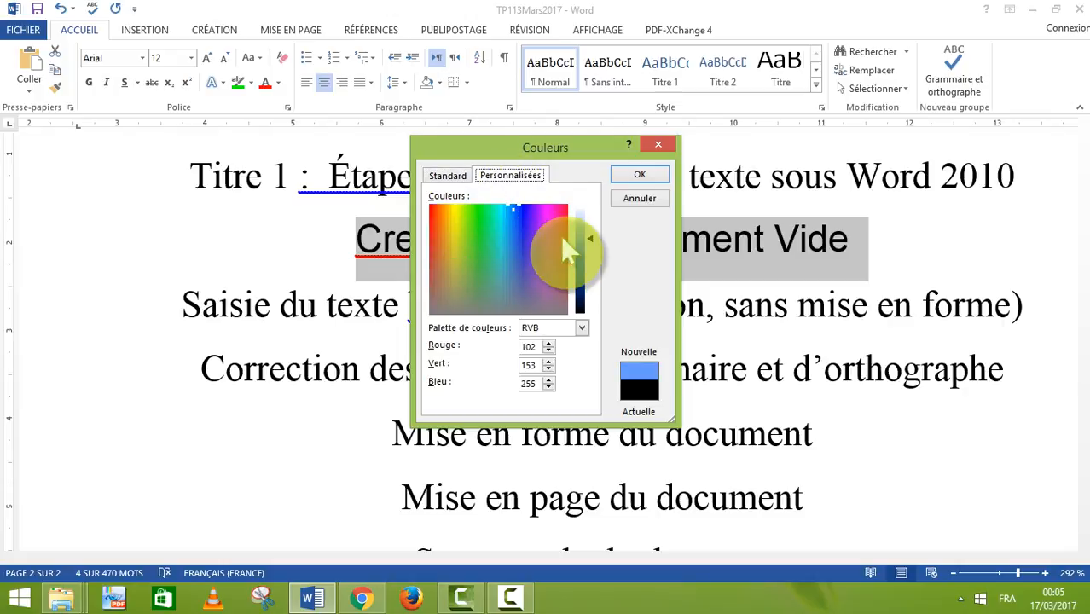
left_click(540, 246)
left_click(496, 254)
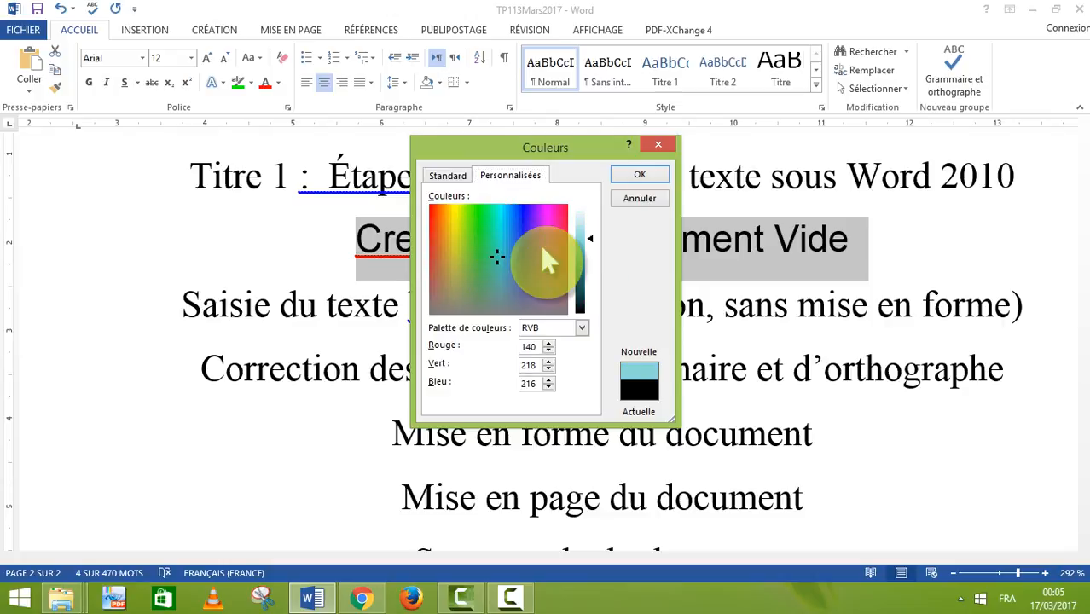
left_click(548, 246)
left_click(505, 250)
left_click(465, 232)
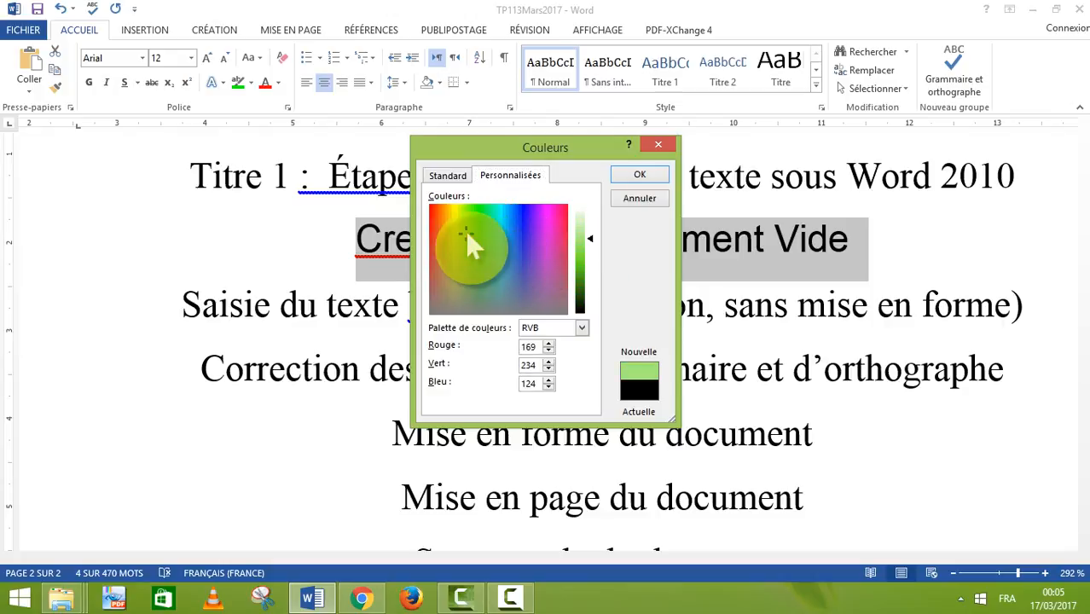
left_click_drag(591, 238, 583, 284)
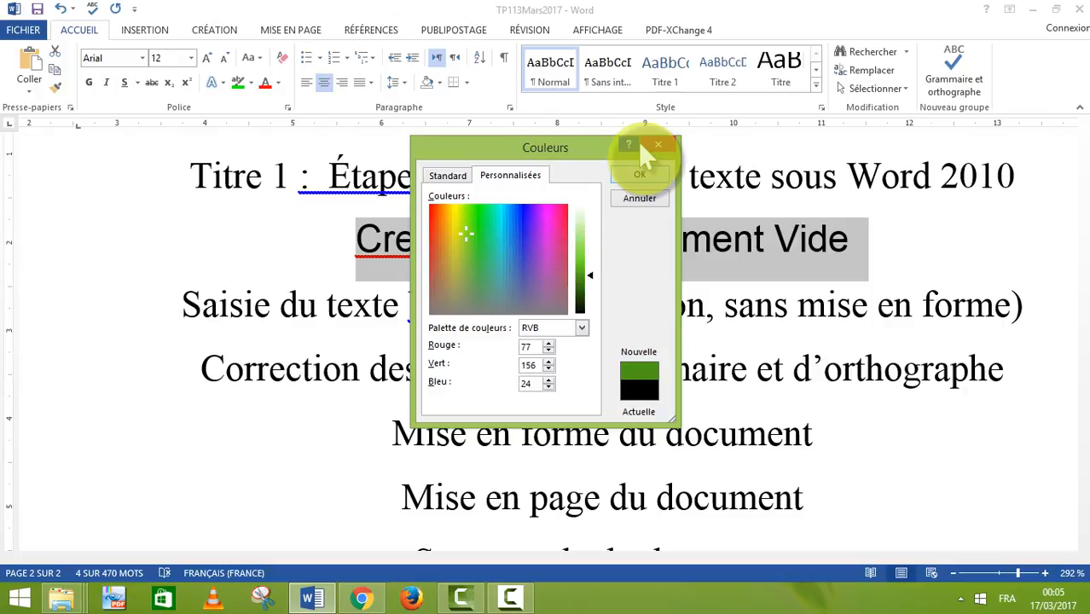
left_click(637, 176)
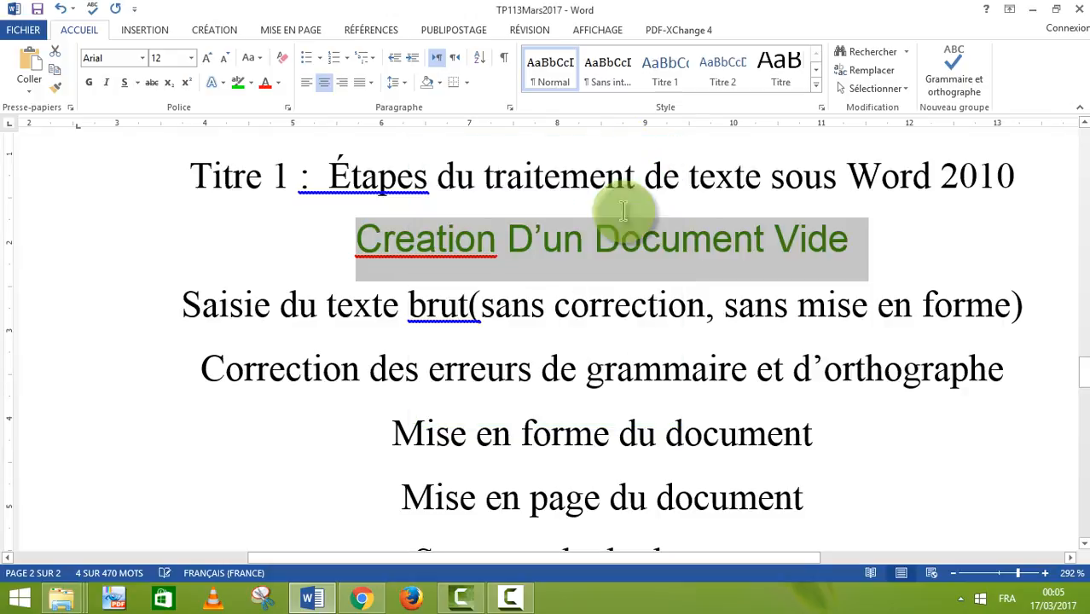
Highlight the line "Creation D'un Document Vide" in yellow.
left_click(251, 82)
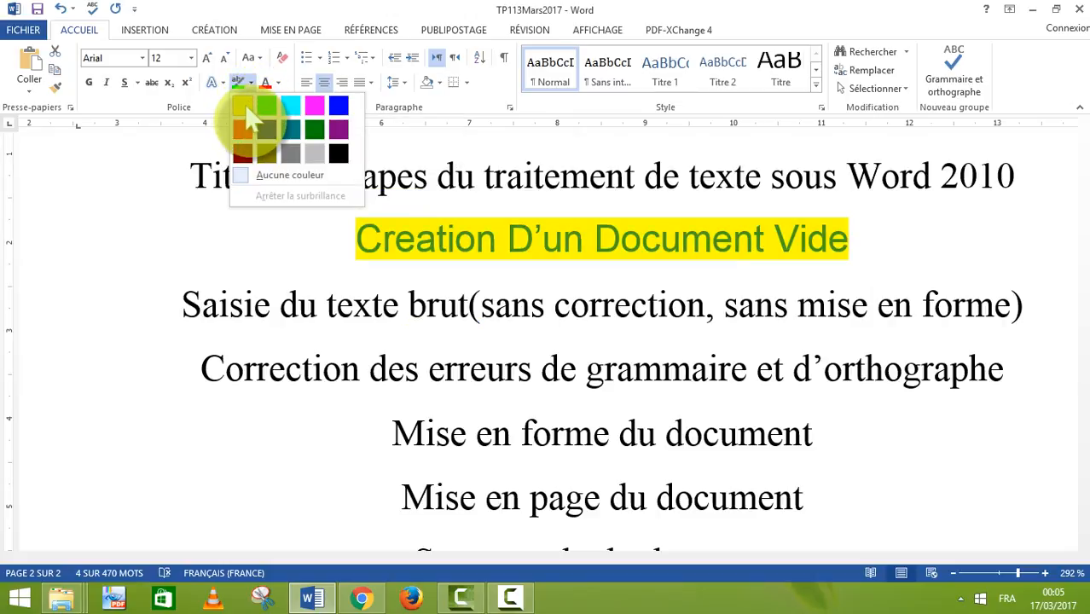
left_click(244, 105)
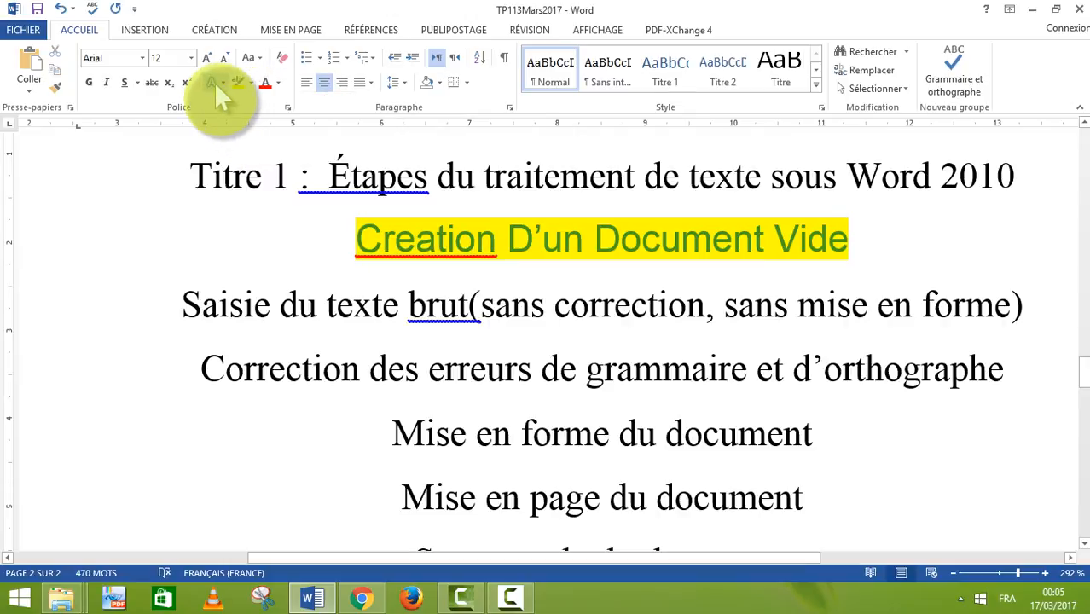
left_click(220, 82)
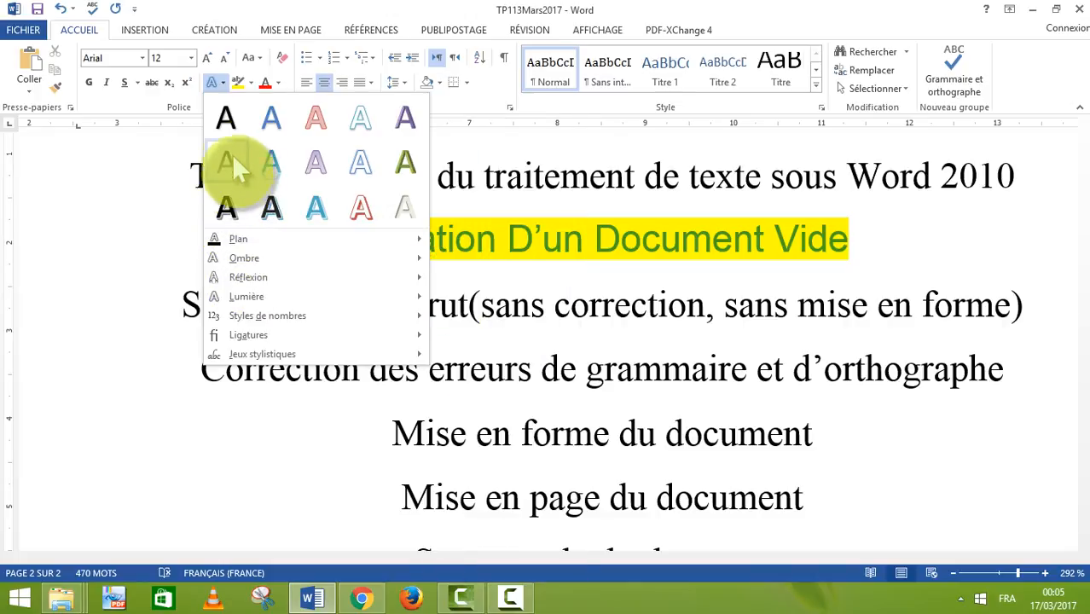
left_click(220, 84)
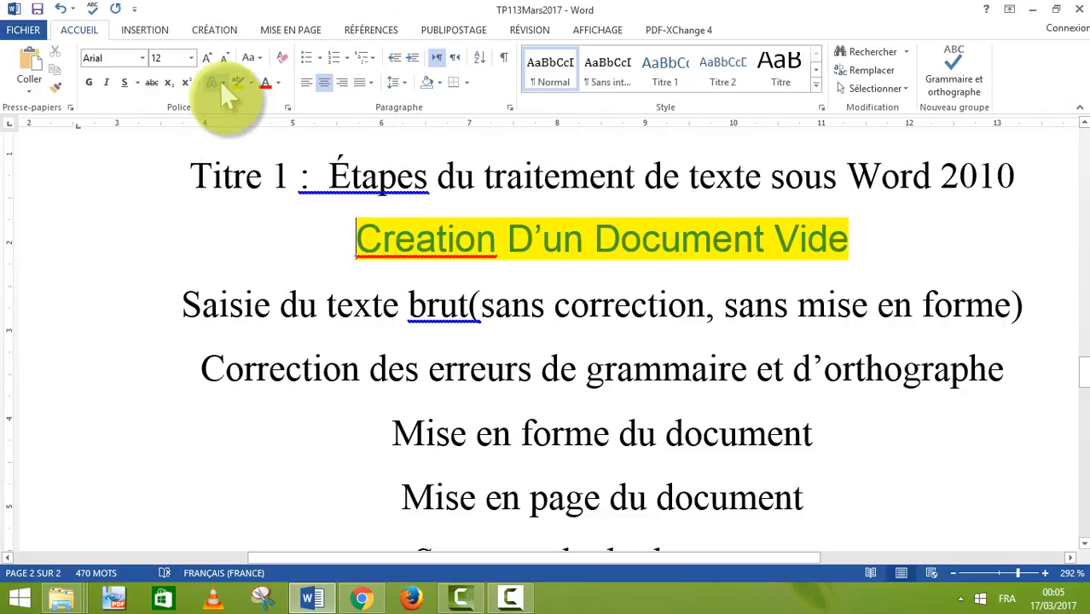
left_click(222, 81)
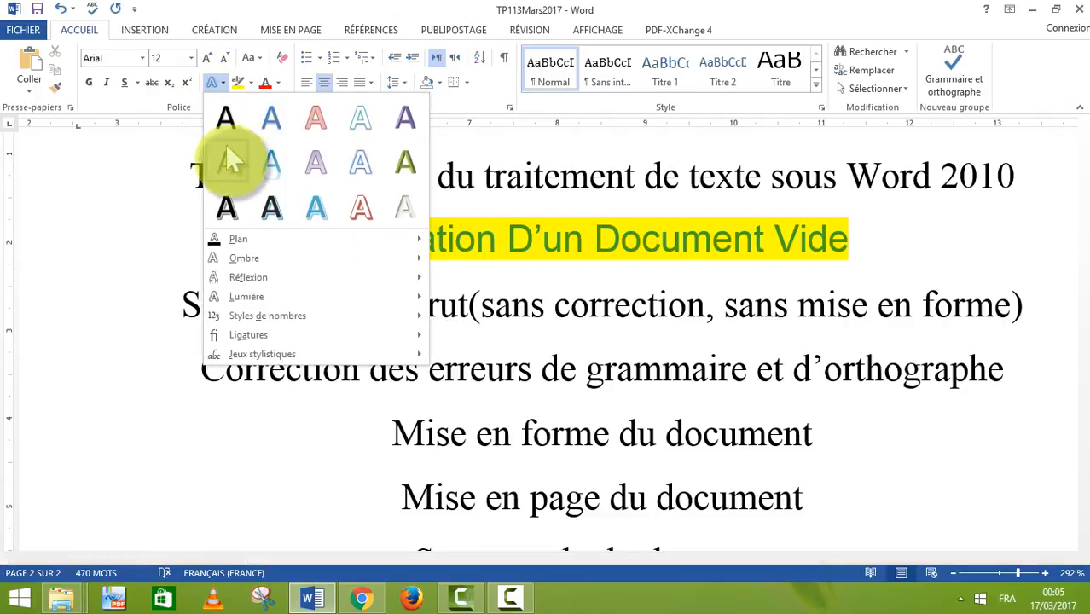
left_click(489, 238)
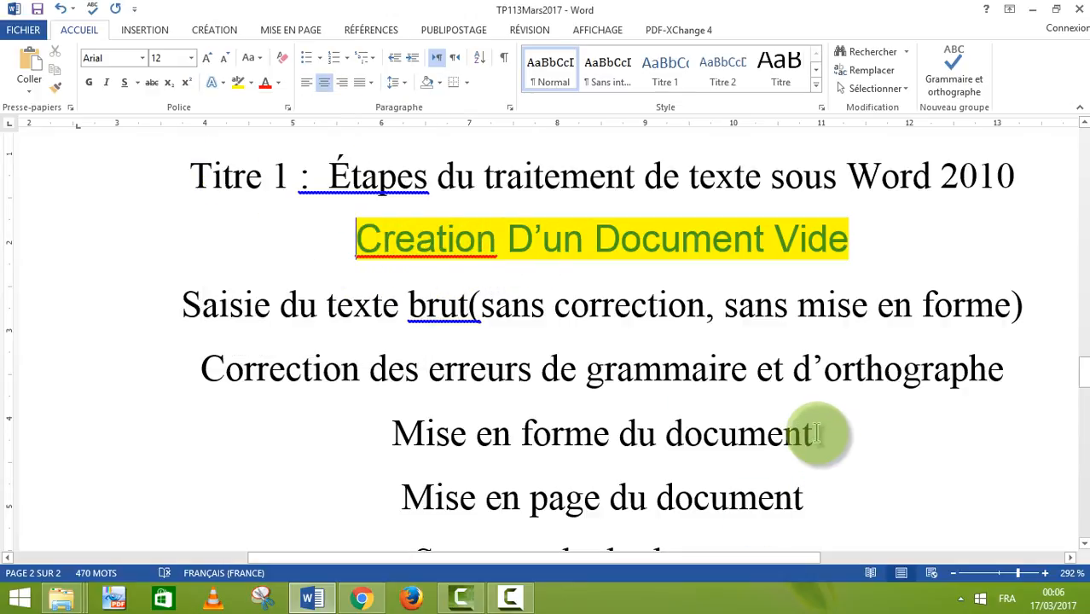
Apply the light purple outlined text effect to the line "Mise en forme du document".
left_click_drag(819, 433, 413, 436)
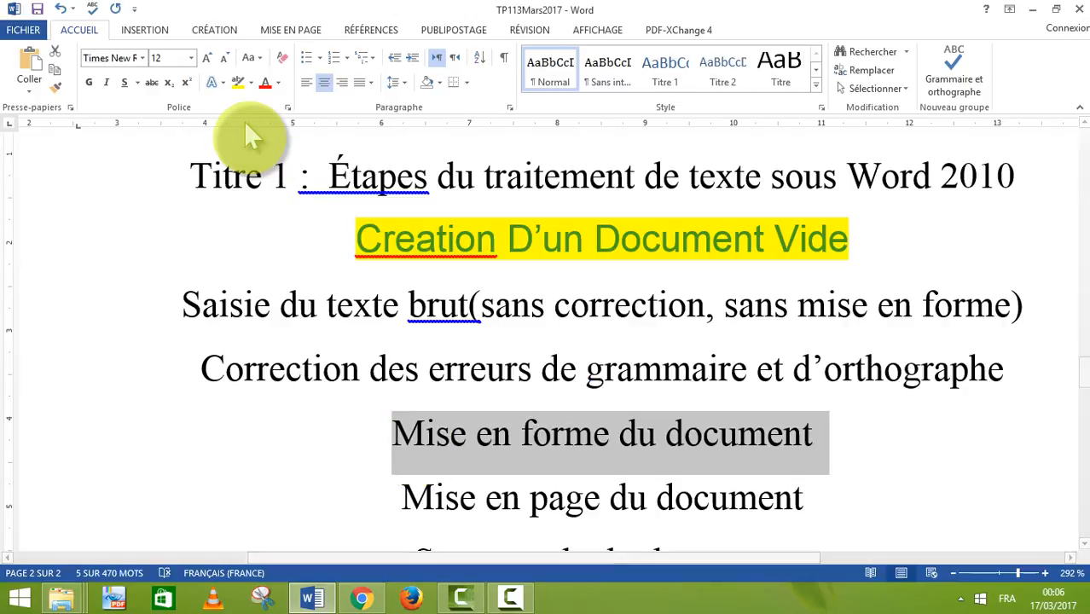
left_click(221, 82)
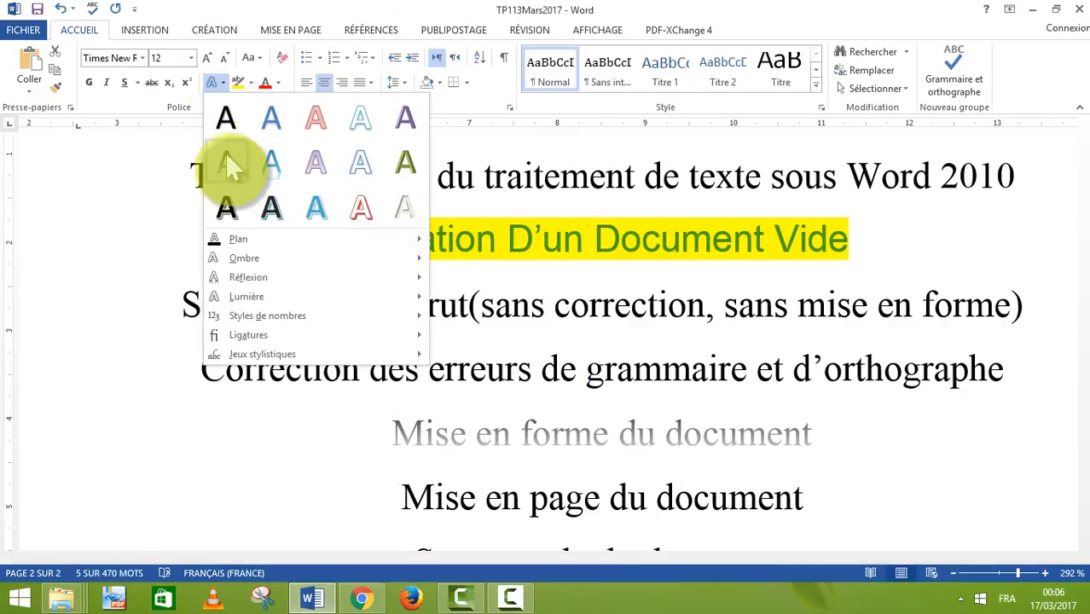
left_click(318, 166)
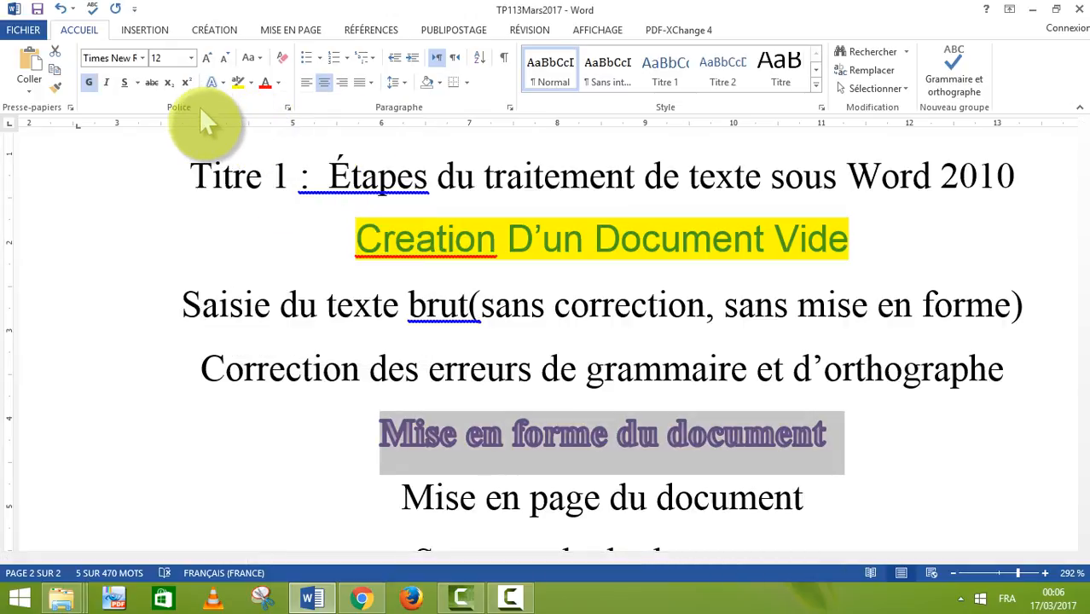
left_click(362, 481)
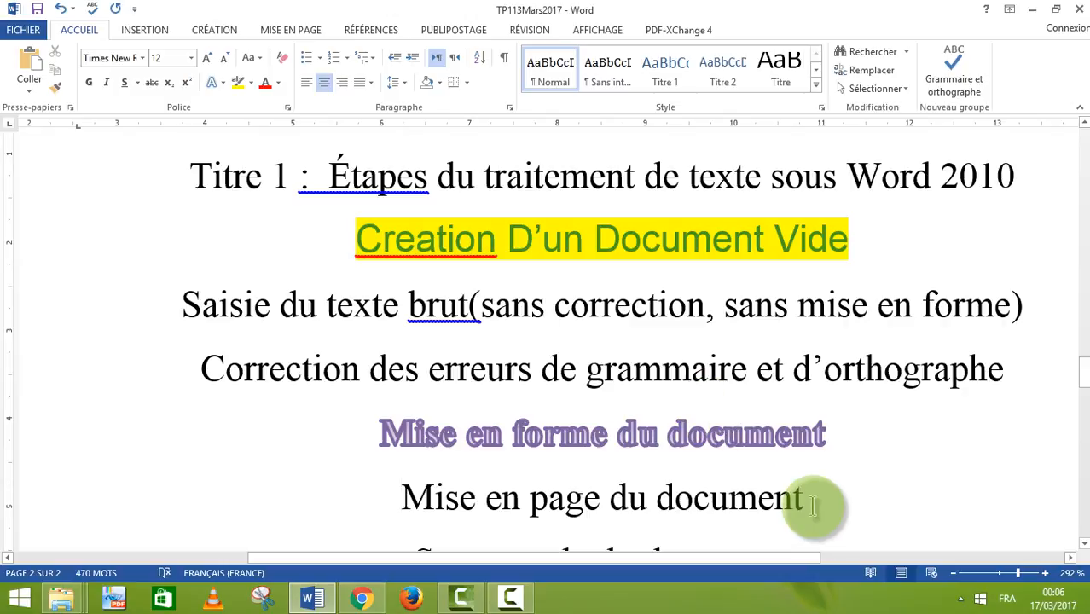
Make the line "Mise en page du document" bold and italic.
left_click_drag(747, 494, 414, 497)
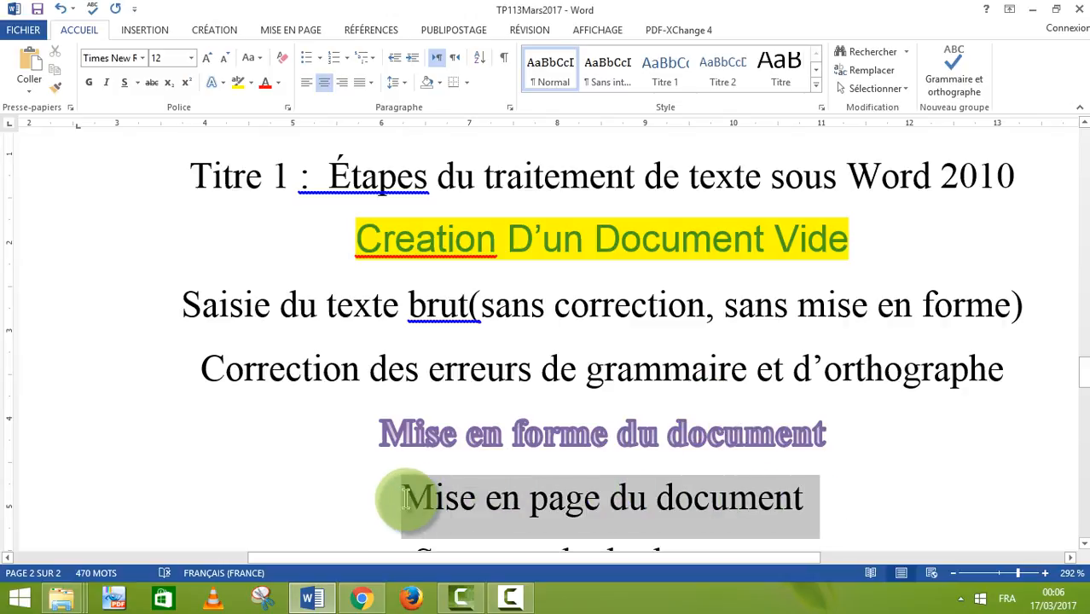
left_click(89, 79)
left_click(104, 79)
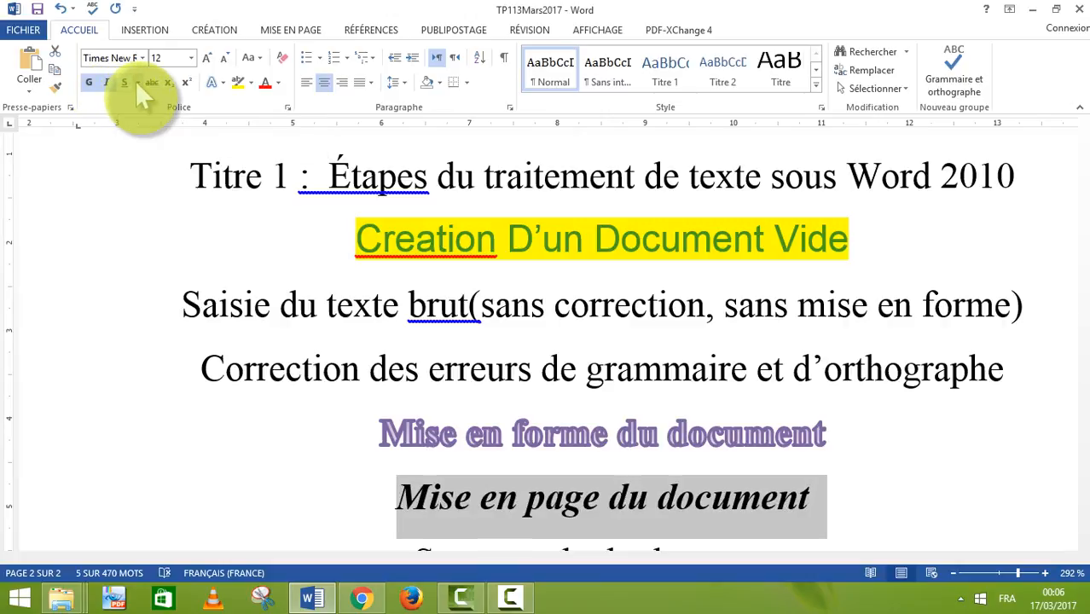
left_click(137, 80)
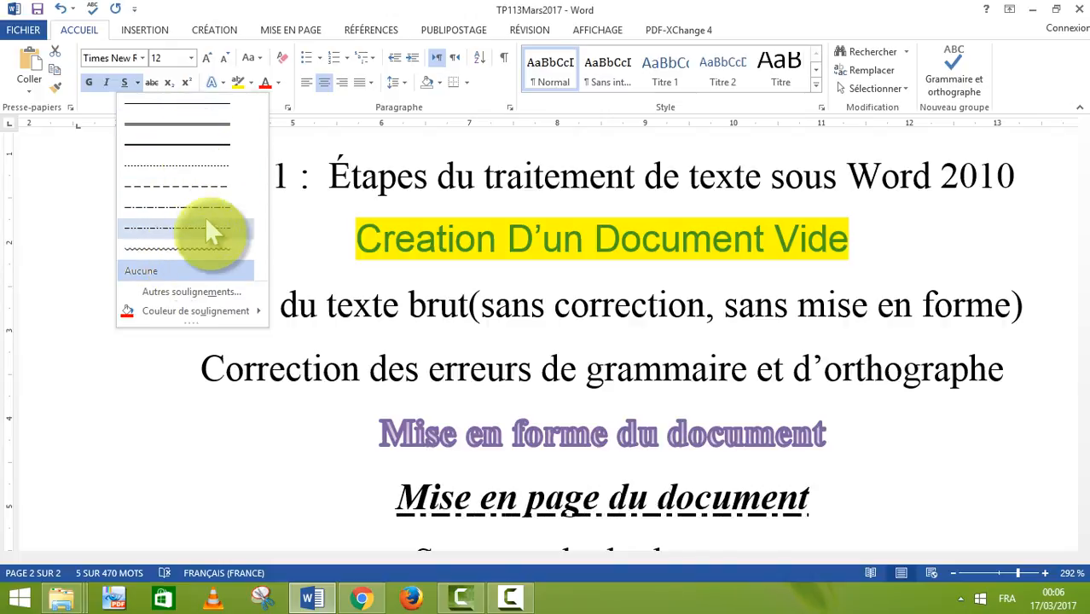
left_click(191, 292)
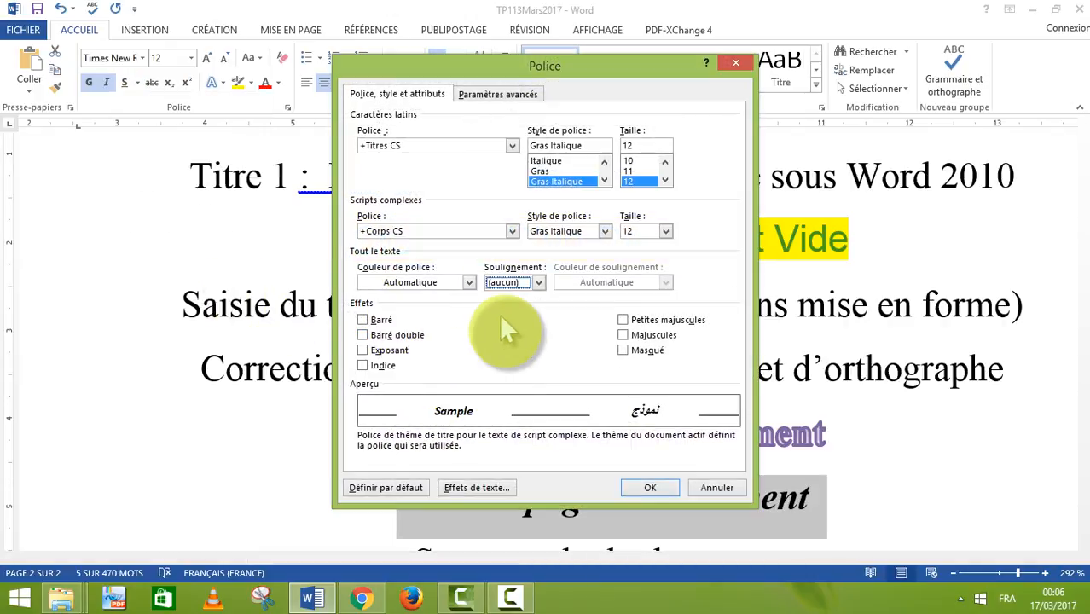
left_click(538, 282)
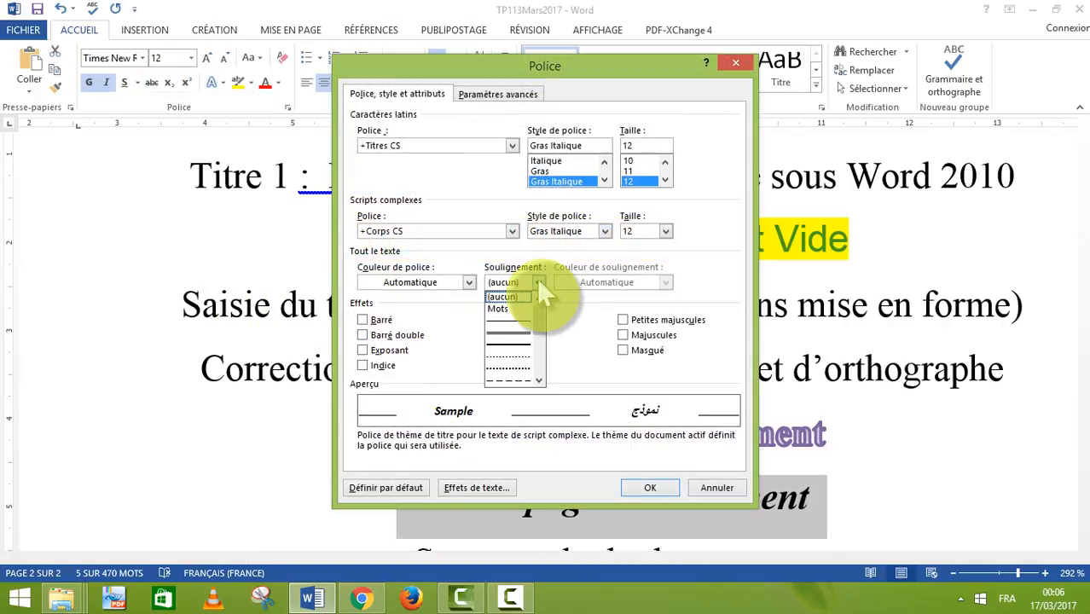
scroll(534, 354, "down", 2)
scroll(535, 363, "down", 2)
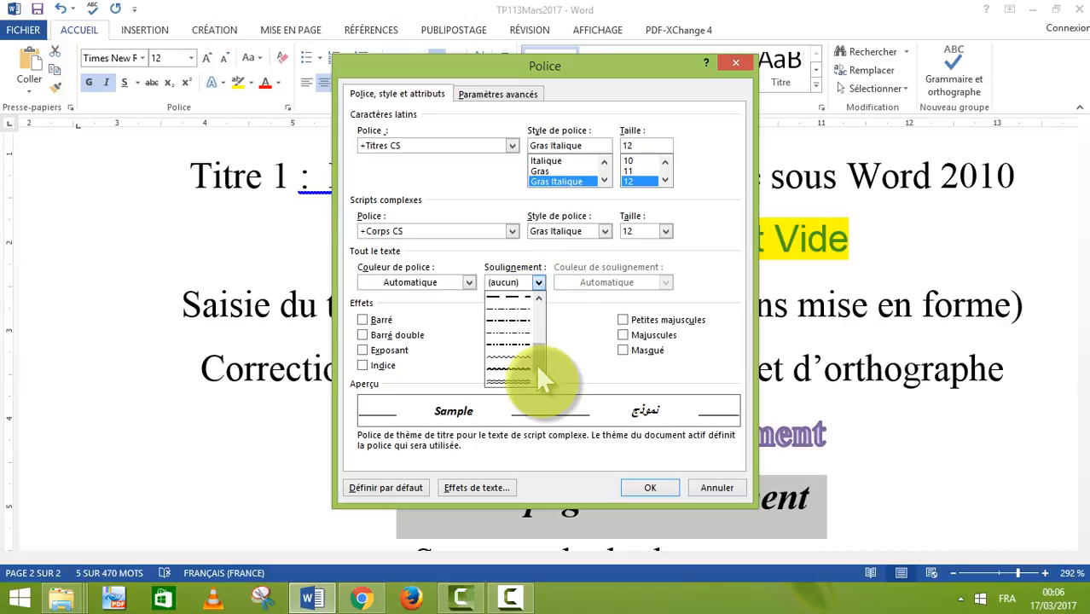
left_click(712, 486)
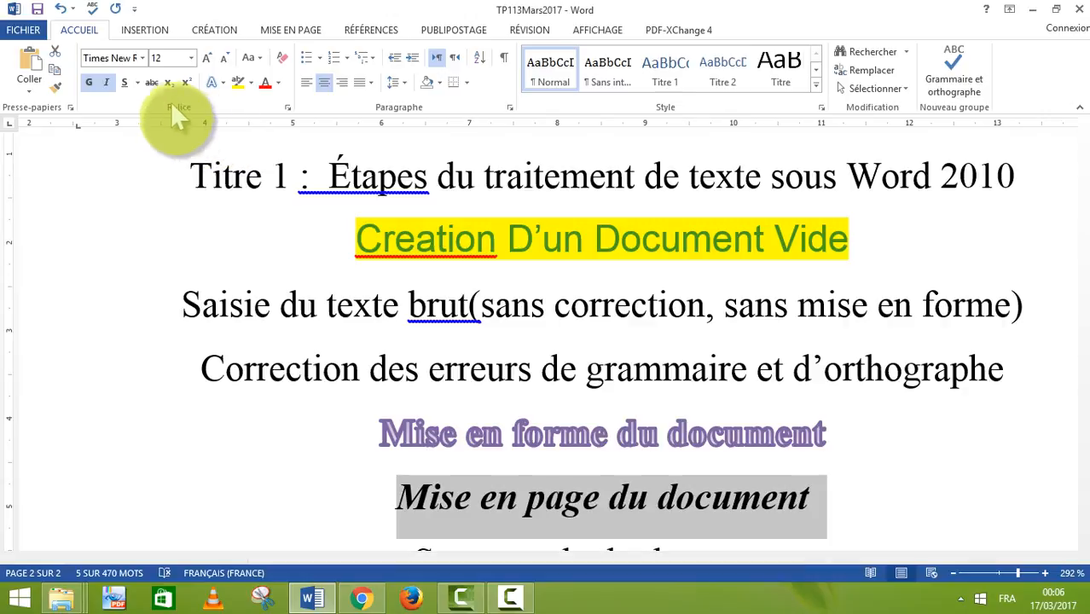
Underline "Mise en page du document" with a single line in standard red.
left_click(138, 83)
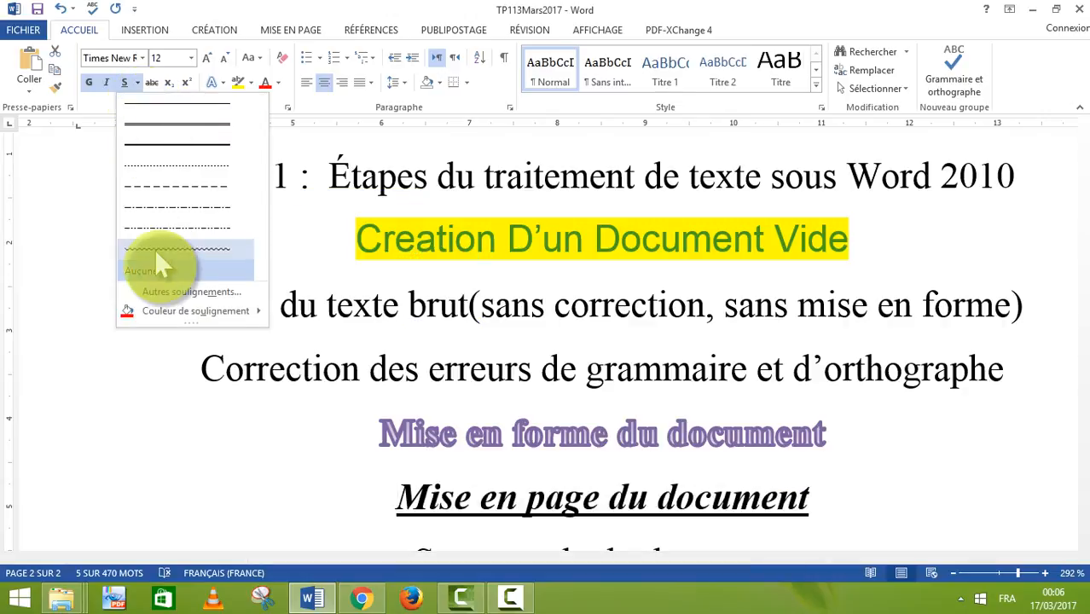
mouse_move(199, 310)
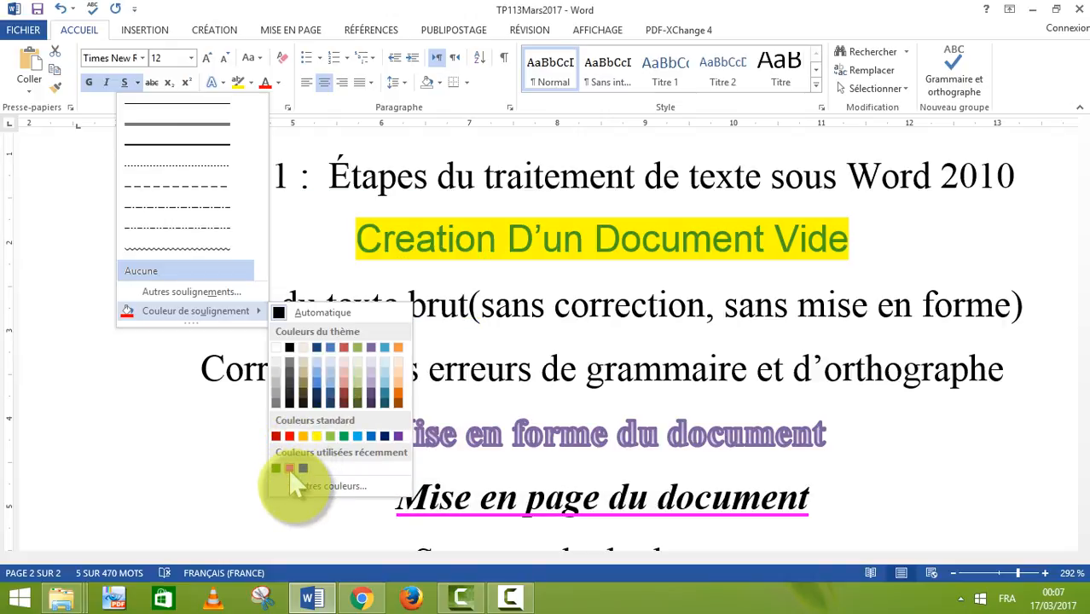
left_click(288, 435)
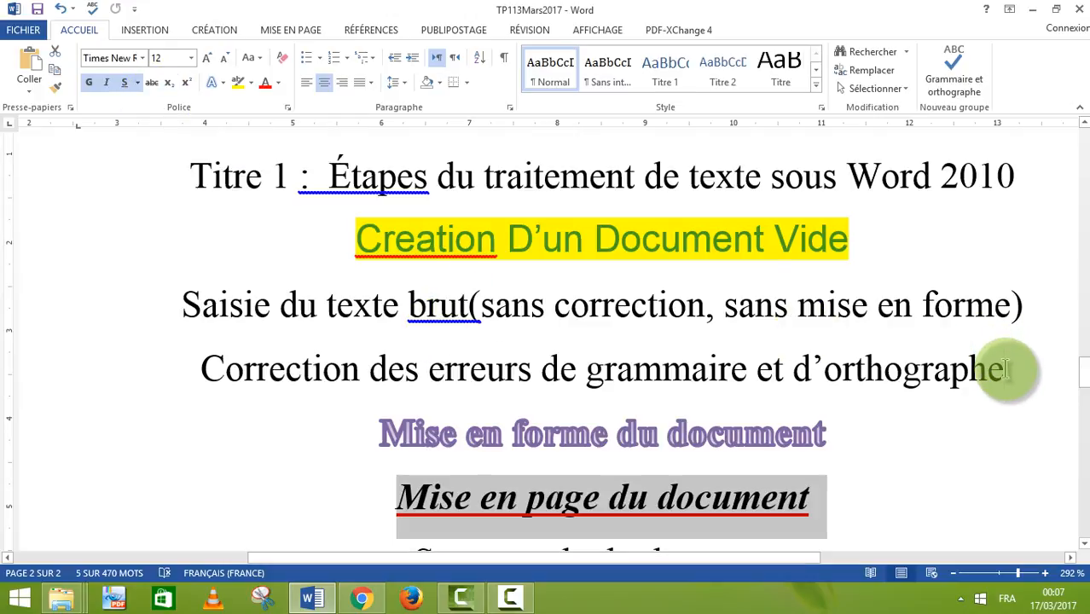
Strike through the line "Correction des erreurs de grammaire et d'orthographe".
left_click_drag(1002, 365, 192, 388)
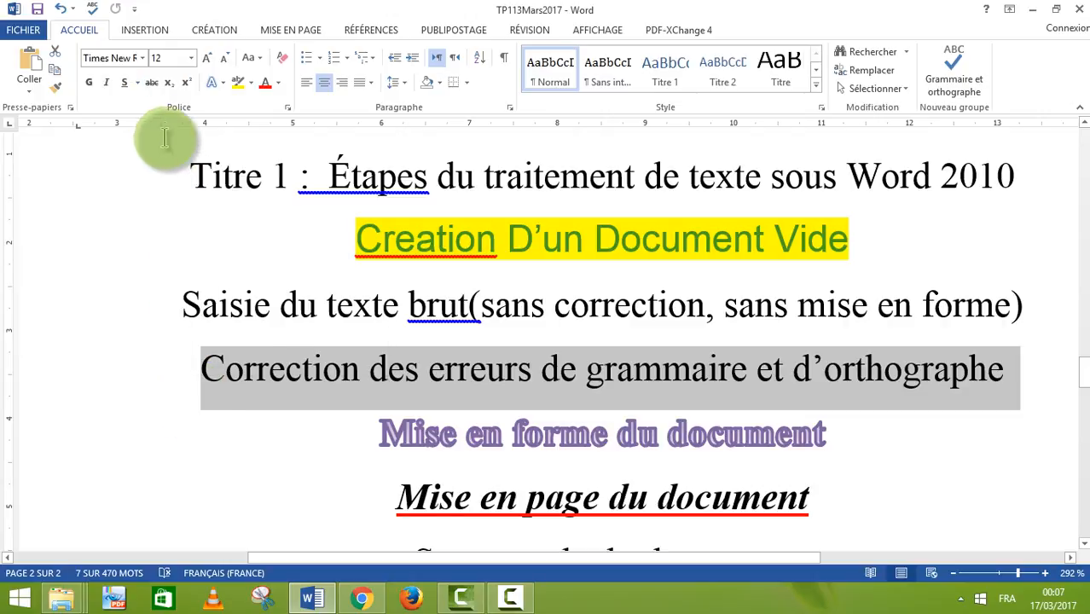
left_click(151, 82)
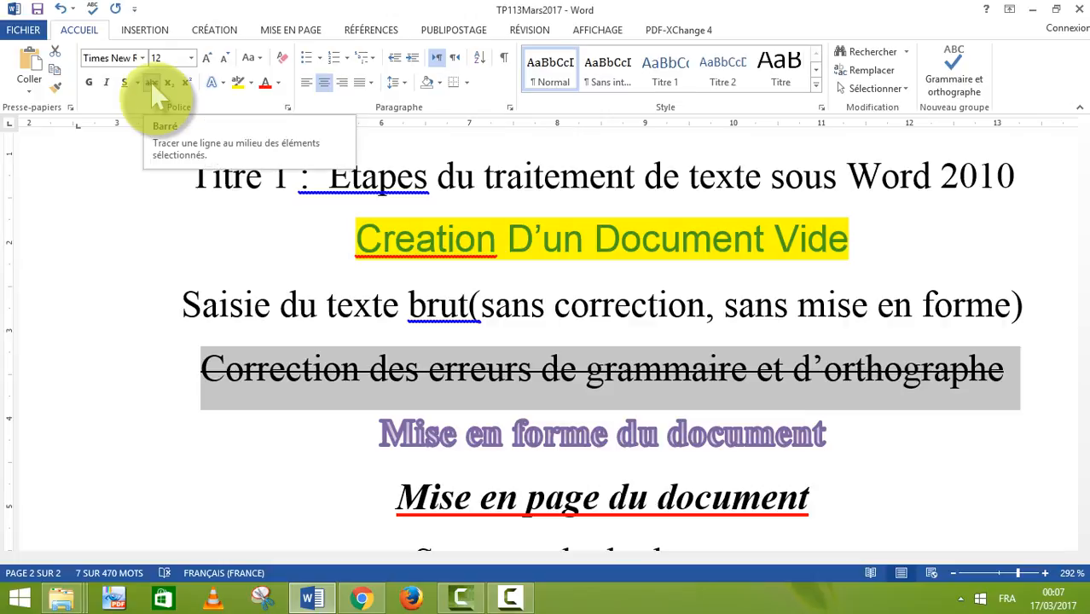
Insert a subscript 2 directly after the word "Saisie" in the line about entering raw text.
left_click(188, 311)
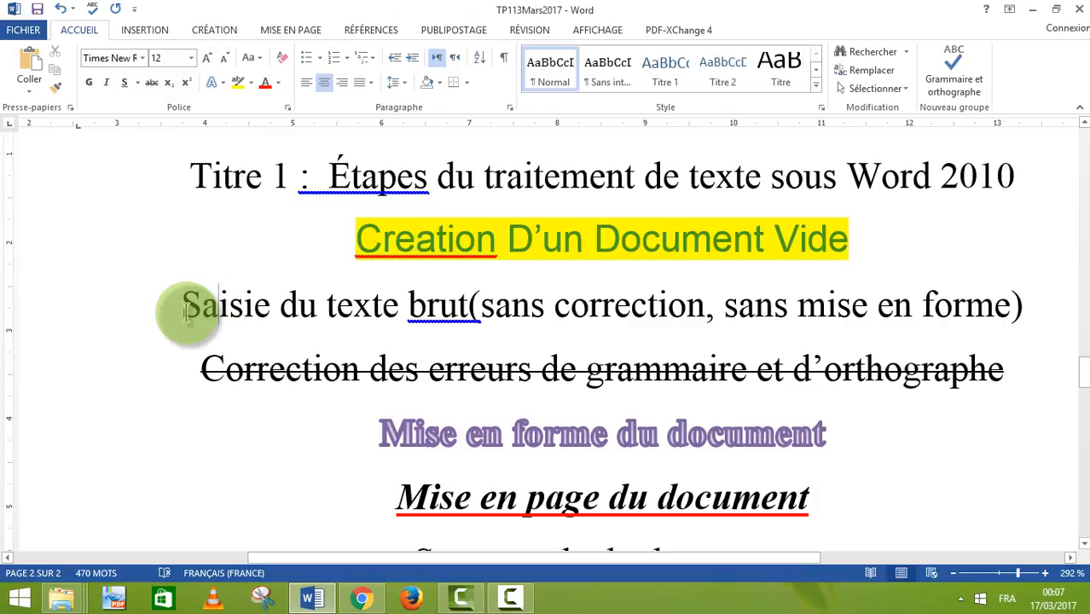
left_click(268, 304)
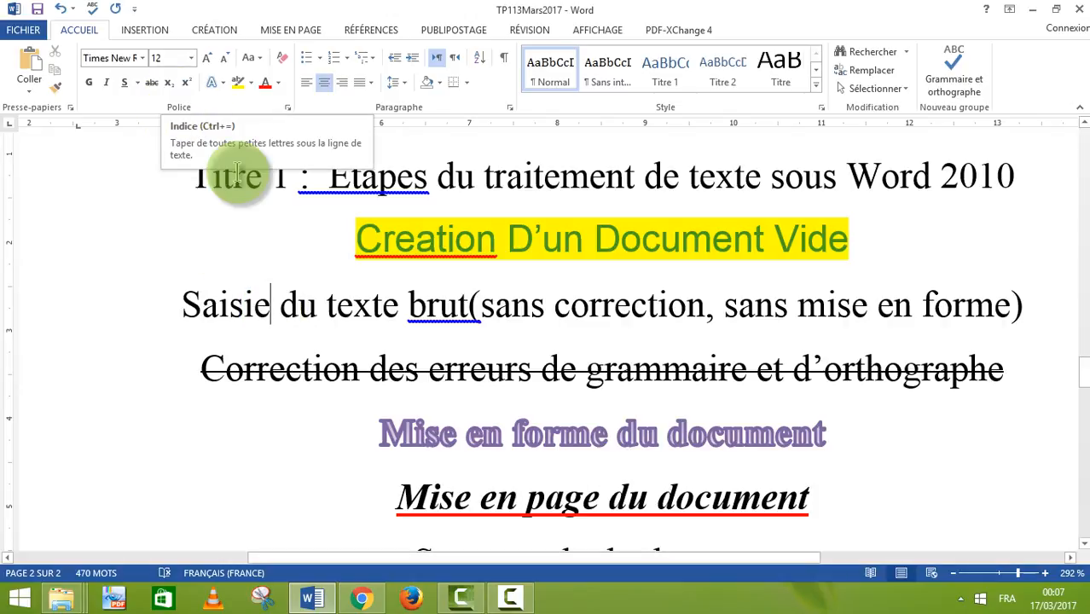
left_click(170, 81)
type("2")
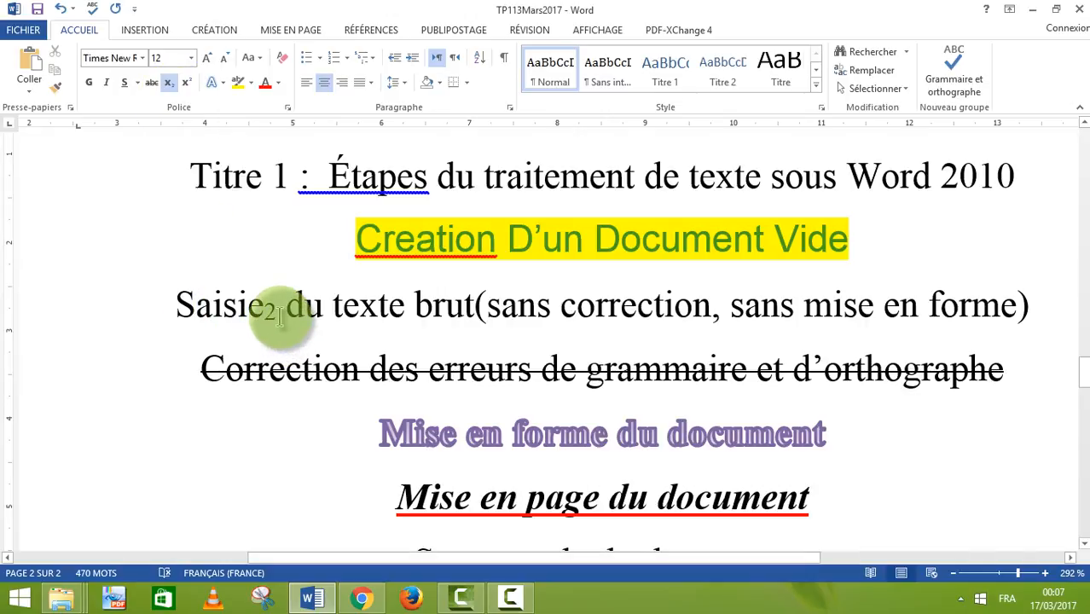
left_click_drag(275, 313, 266, 312)
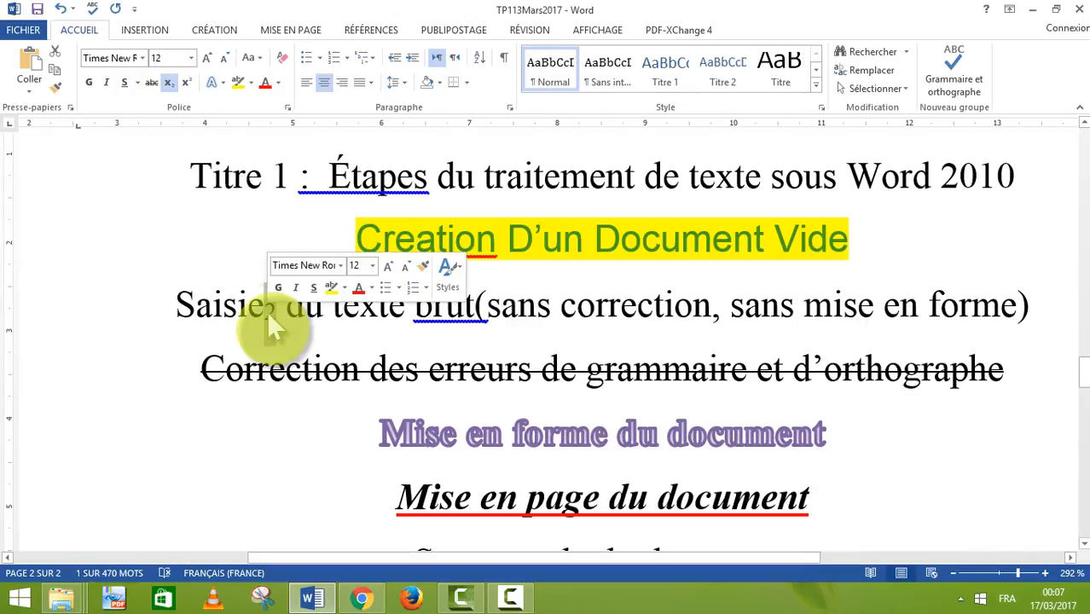
left_click_drag(184, 303, 260, 304)
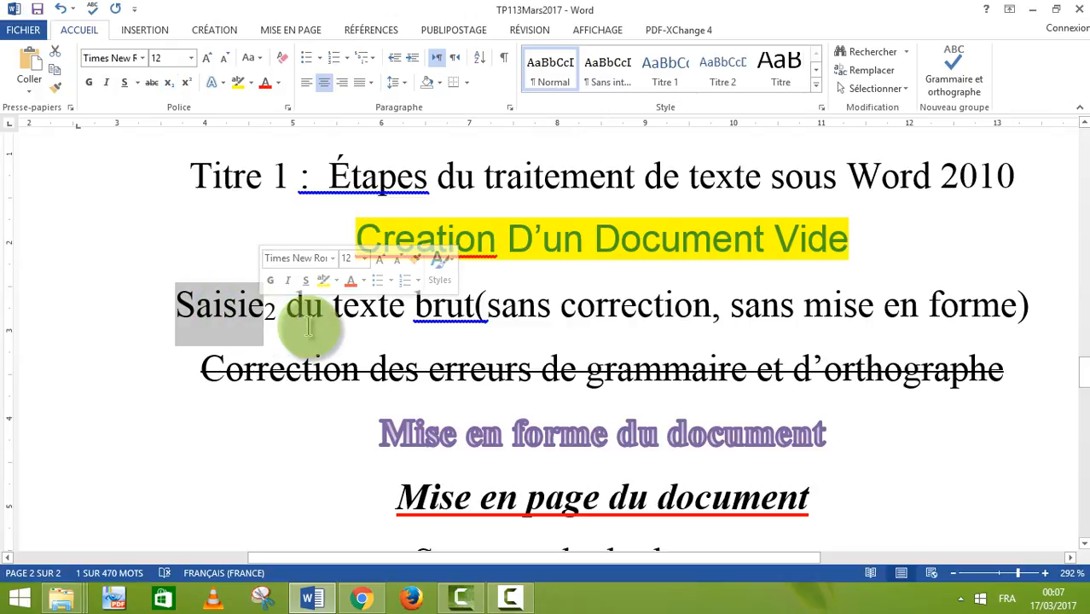
Insert a superscript 2 directly after the word "texte" in the line "Saisie du texte brut".
left_click(380, 350)
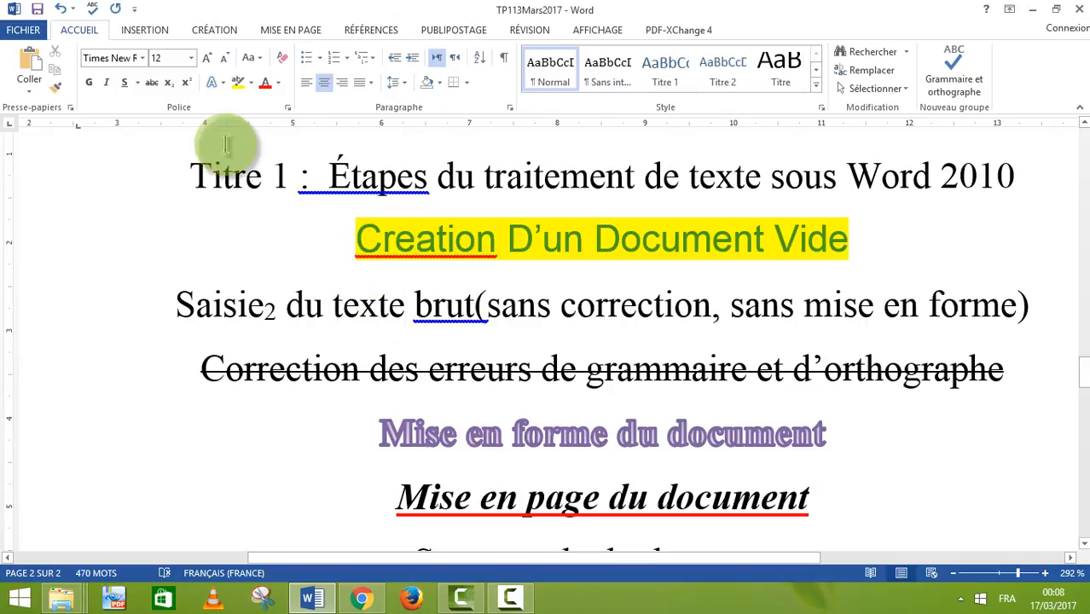
left_click(185, 81)
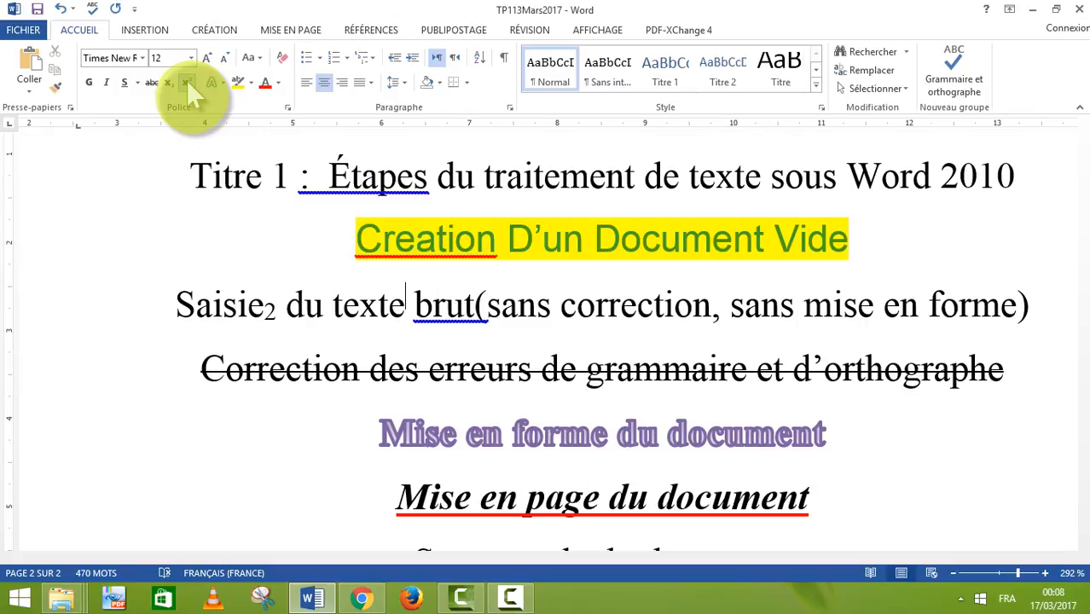
type("2")
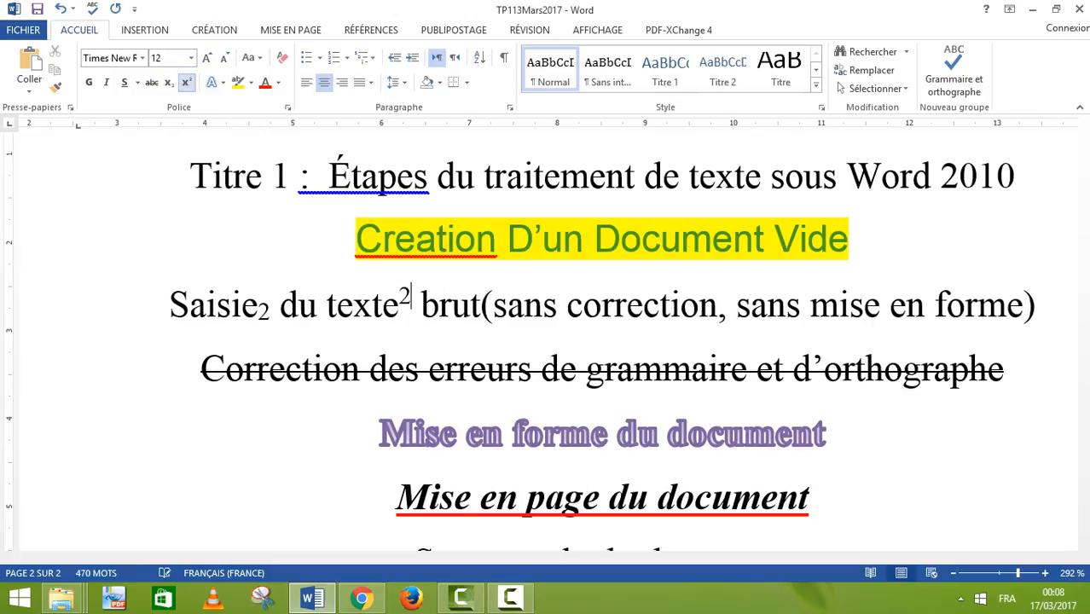
key("BackSpace")
double_click(402, 299)
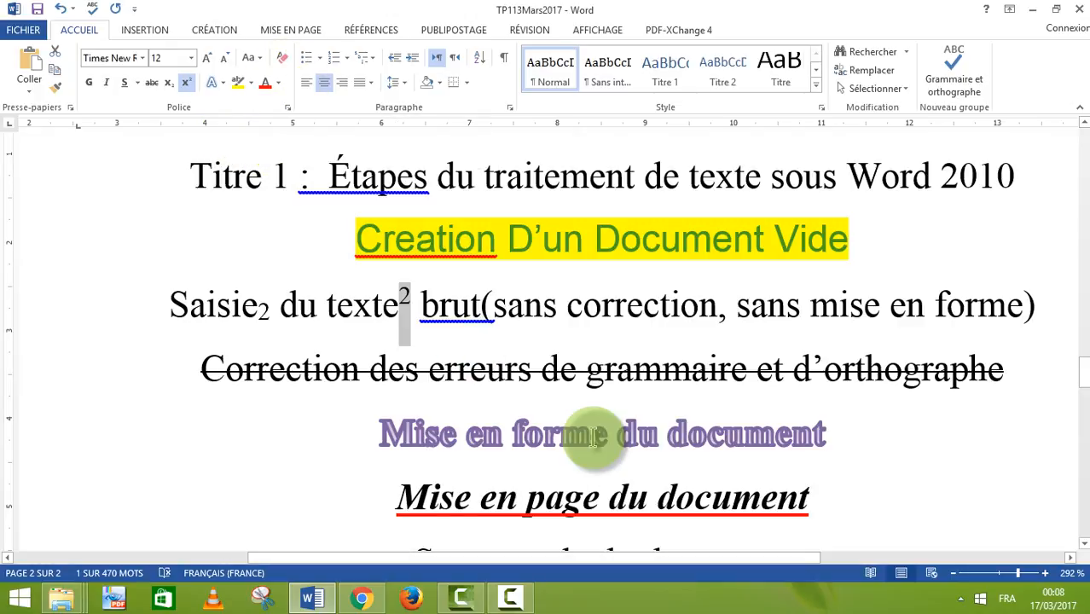
Clear all formatting from the line "Mise en forme du document".
left_click_drag(831, 437, 416, 441)
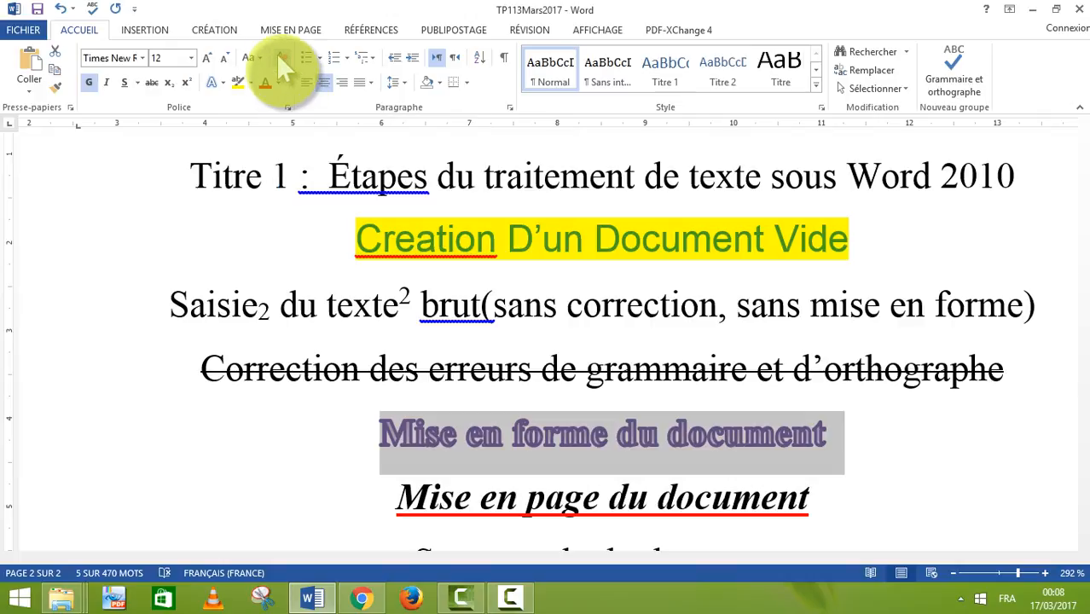
left_click(278, 53)
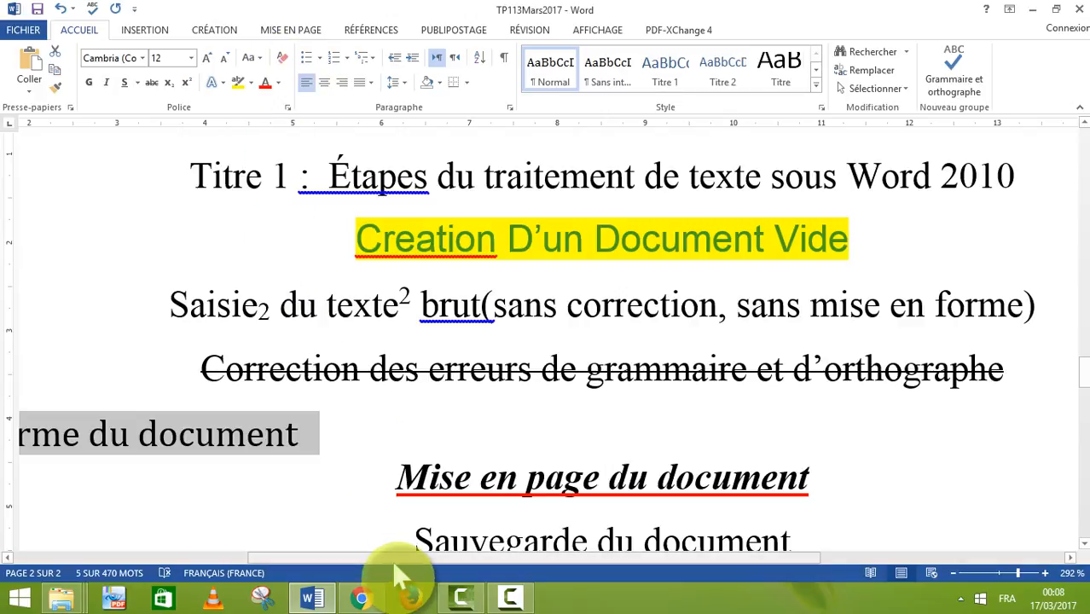
left_click_drag(391, 558, 227, 558)
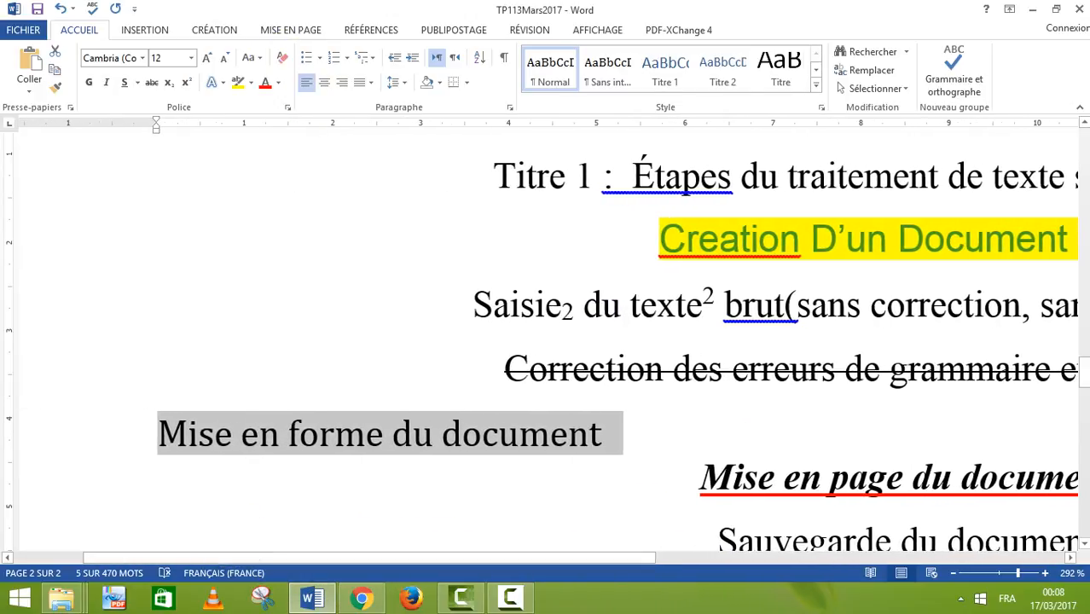
left_click(318, 433)
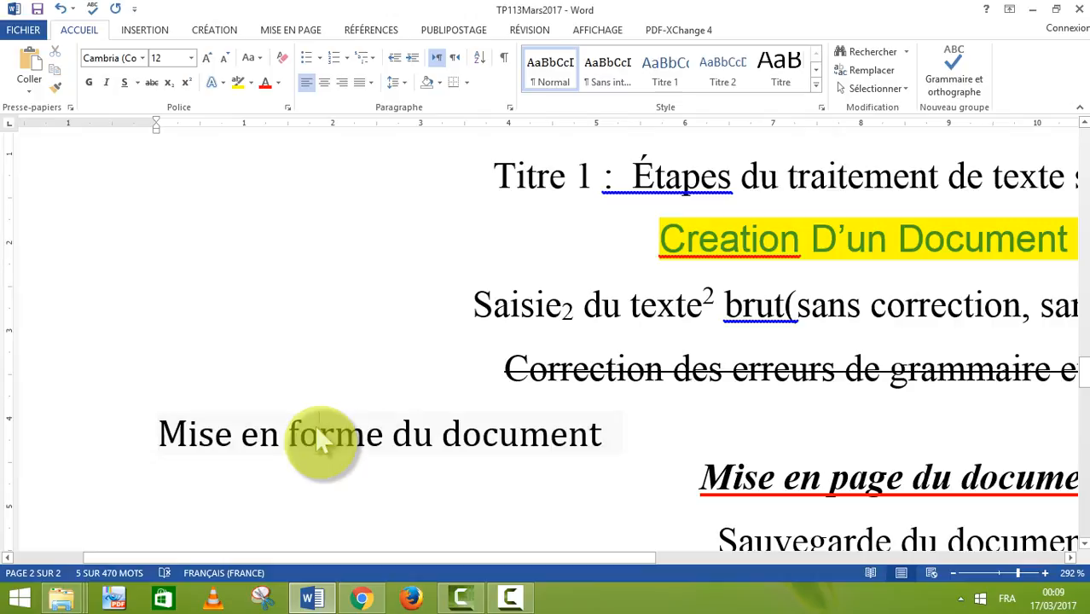
key("Down")
left_click(328, 439)
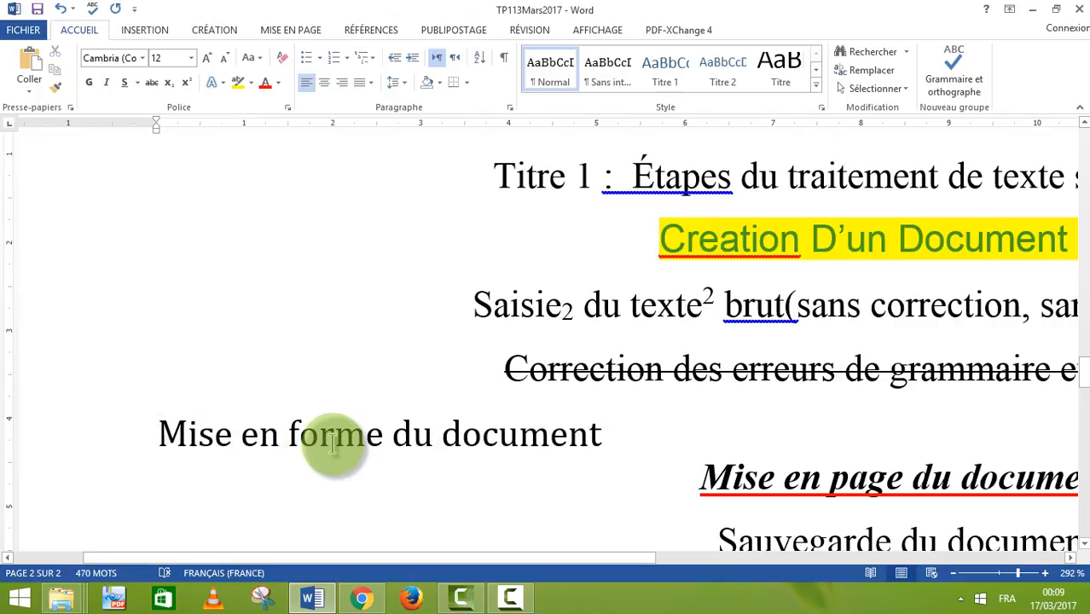
double_click(332, 439)
Choose Arial as the Latin font for the line "Mise en forme du document" through the Font dialog.
left_click_drag(605, 430, 210, 443)
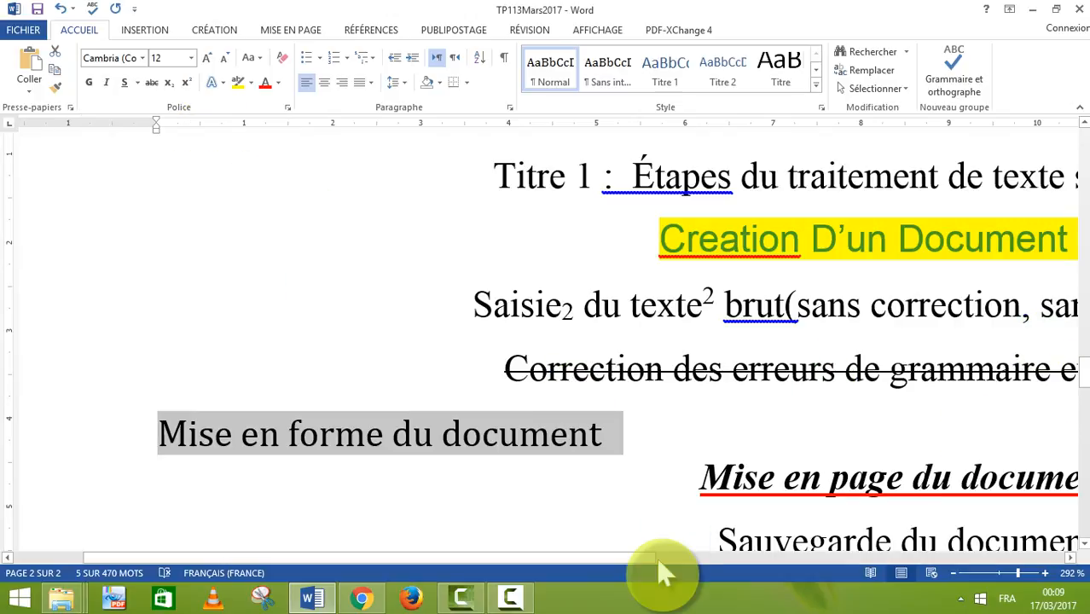
left_click_drag(633, 557, 648, 557)
scroll(741, 535, "right", 1)
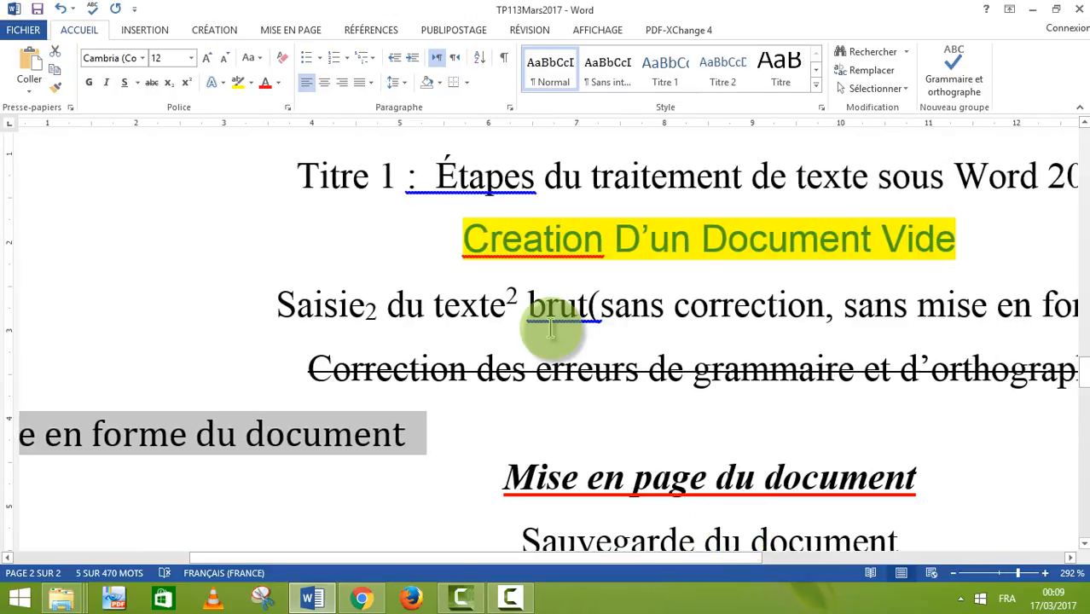
left_click(286, 106)
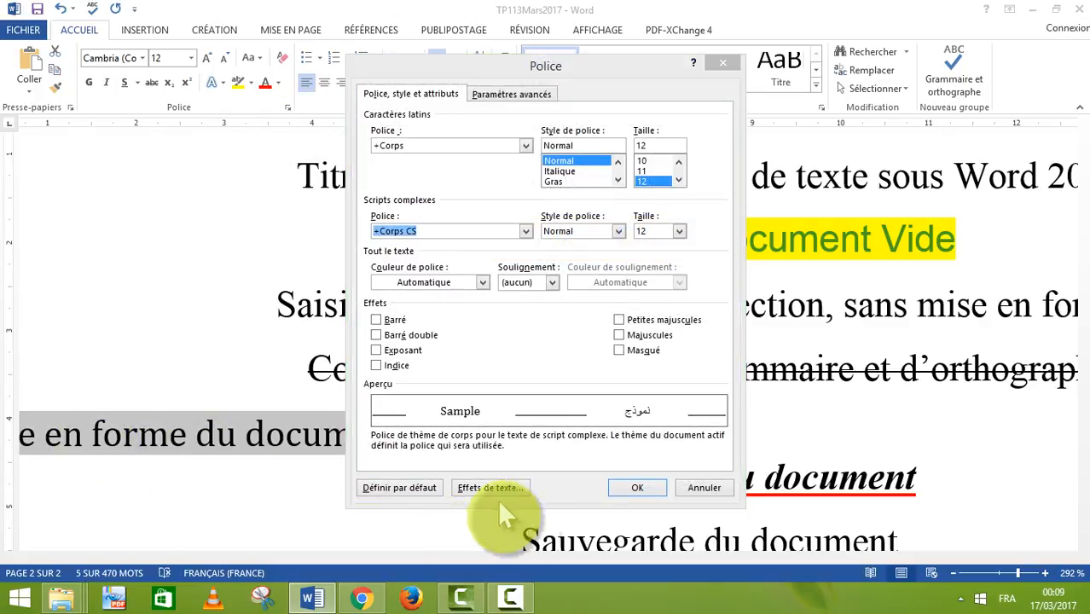
left_click(525, 145)
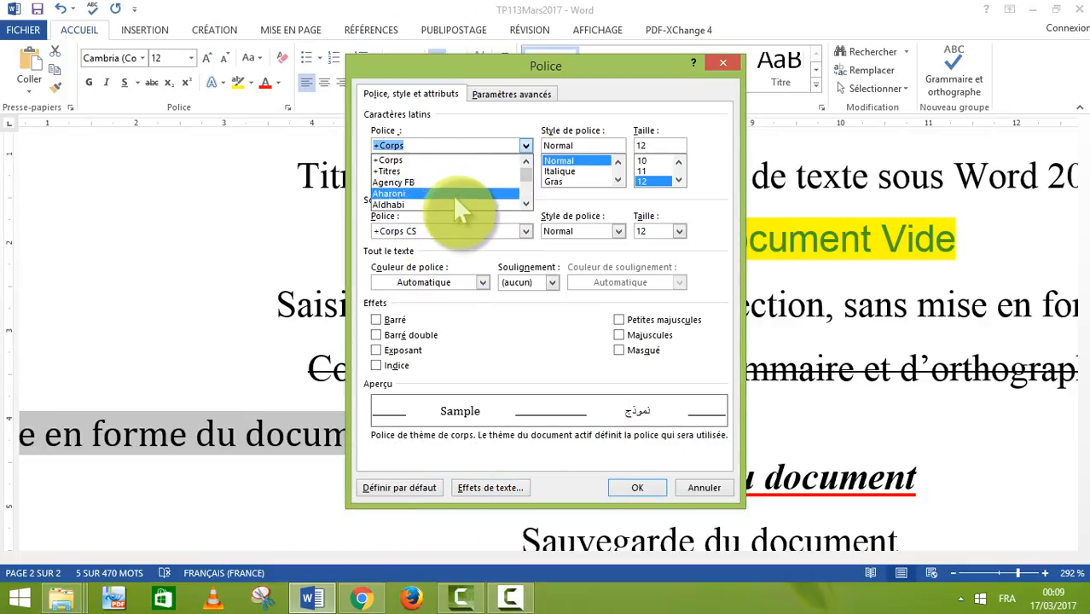
left_click_drag(525, 174, 526, 162)
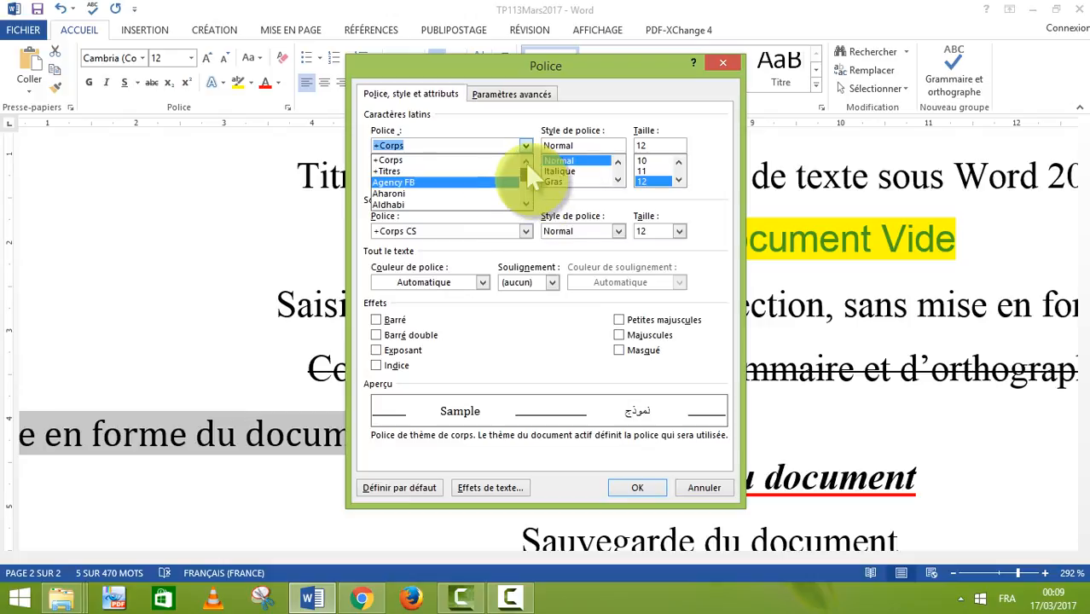
type("A")
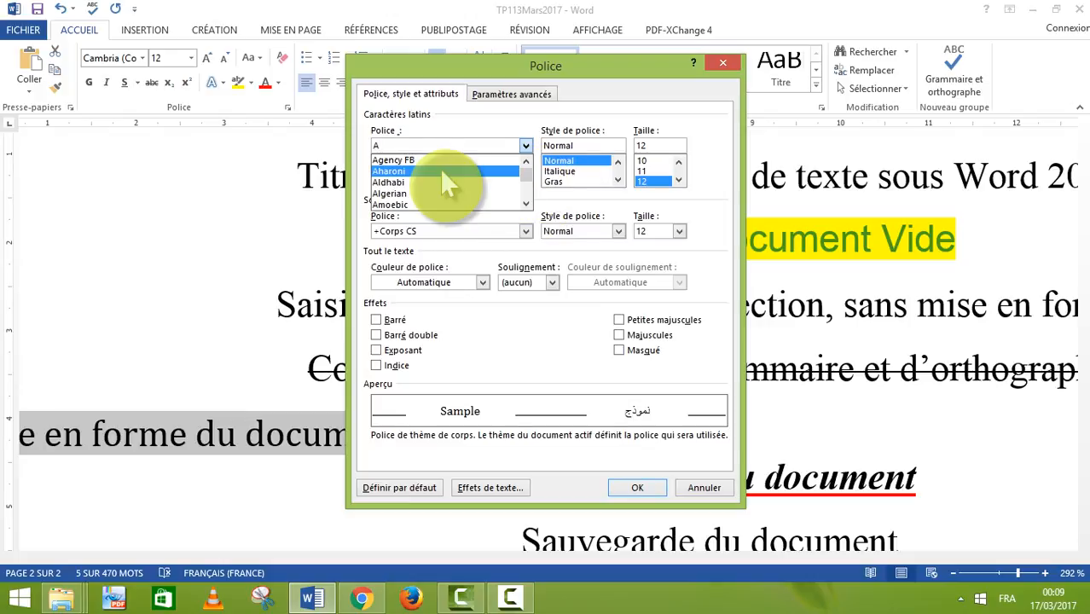
type("rial")
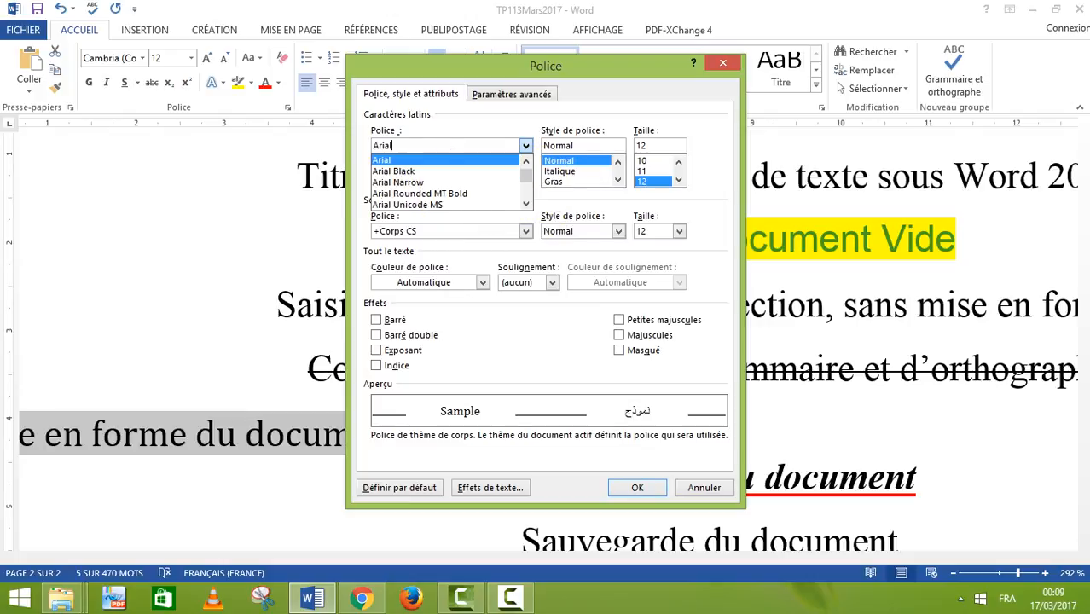
left_click(396, 161)
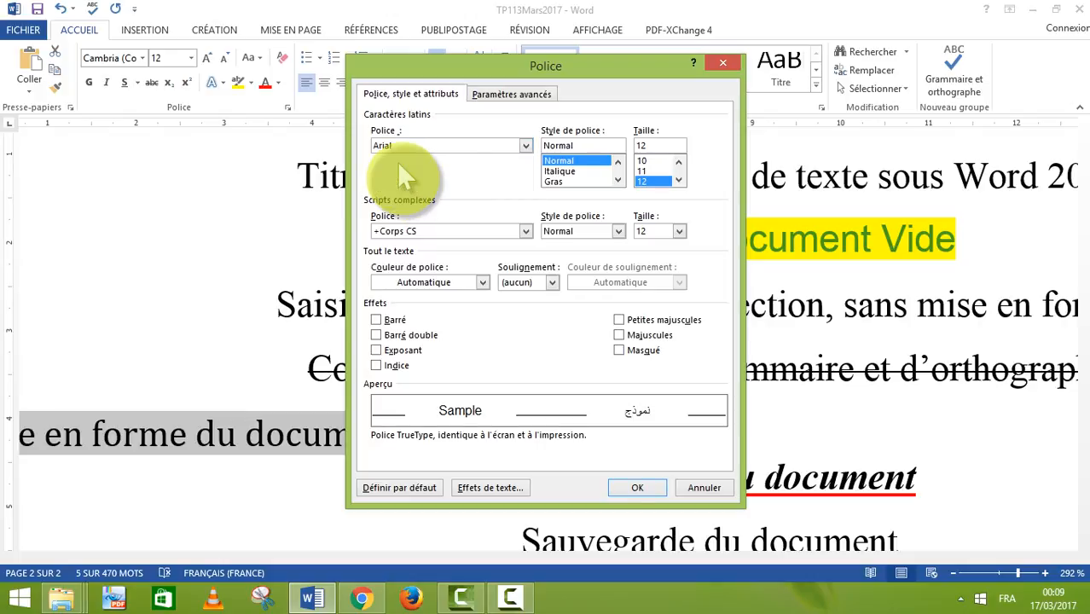
Set the font style to bold (Gras) and the size to 14 for the selected line.
left_click(553, 181)
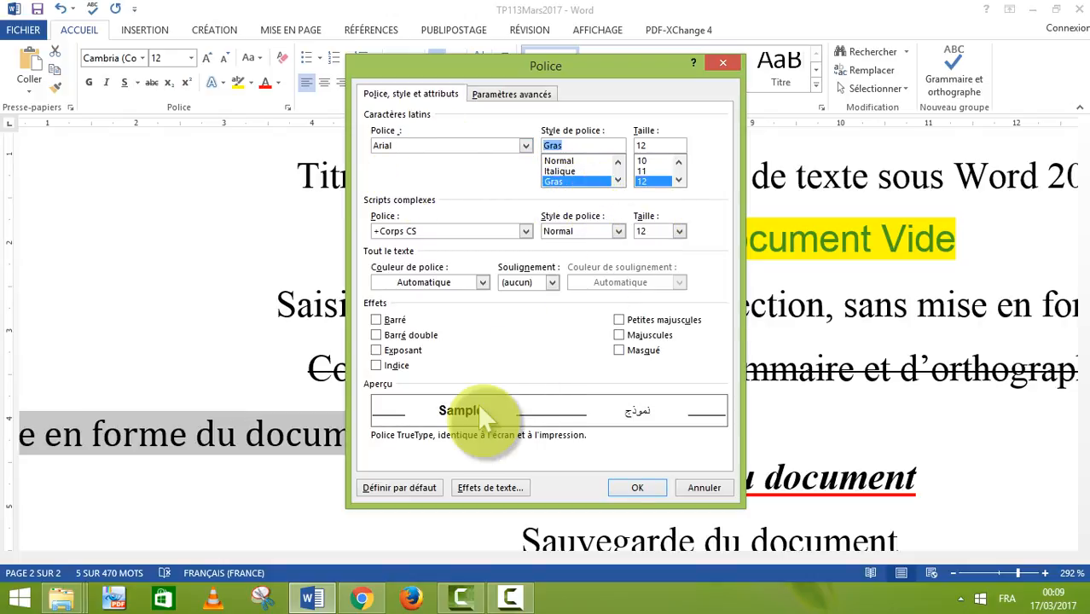
left_click(676, 178)
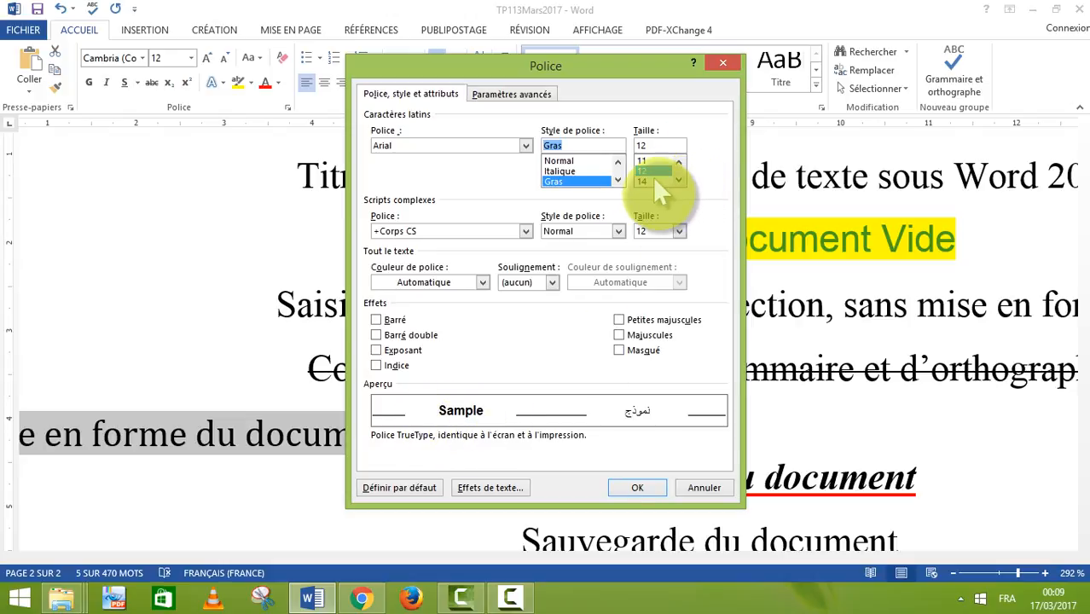
left_click(652, 180)
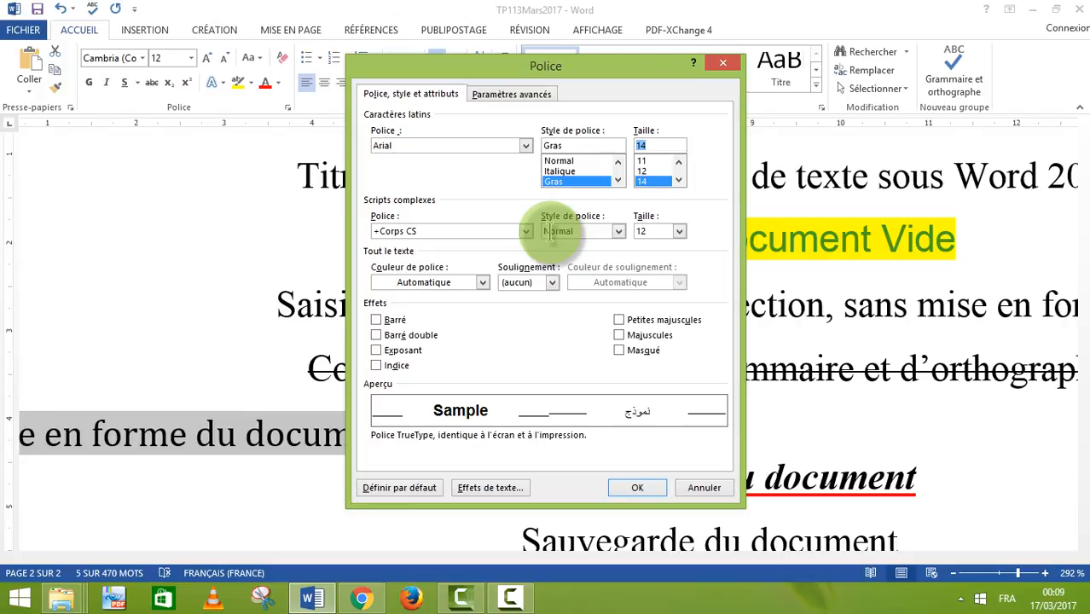
Give the selected line a thick single underline in blue.
left_click(551, 283)
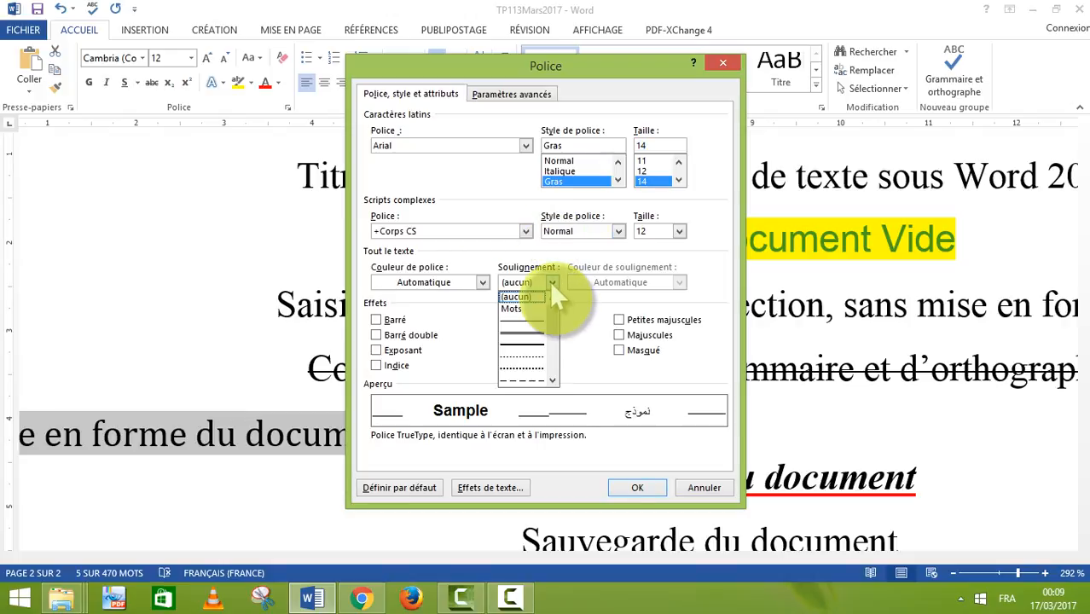
left_click(528, 344)
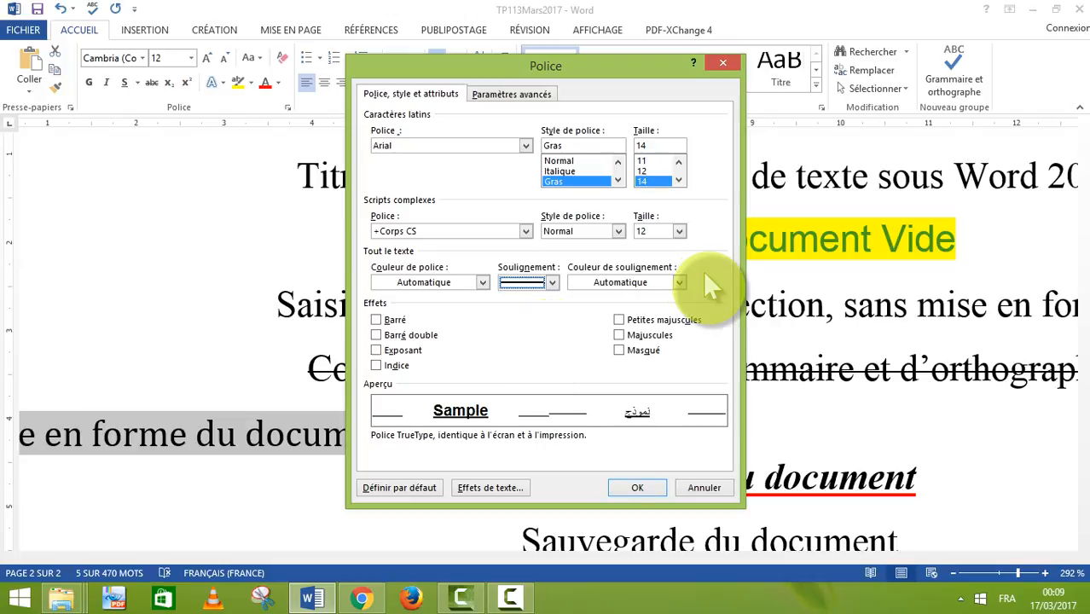
left_click(679, 282)
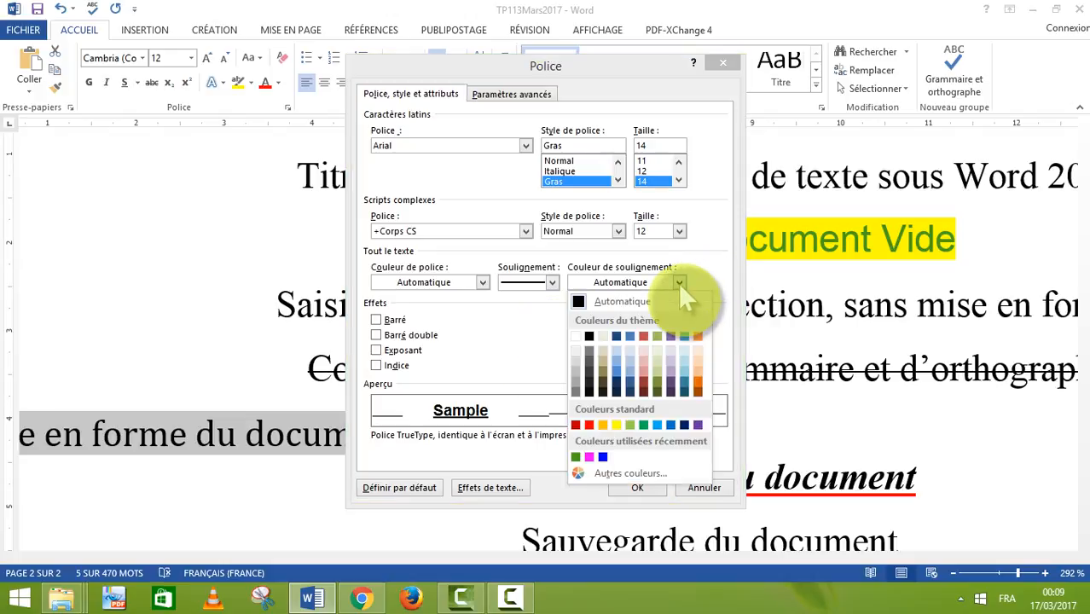
left_click(601, 456)
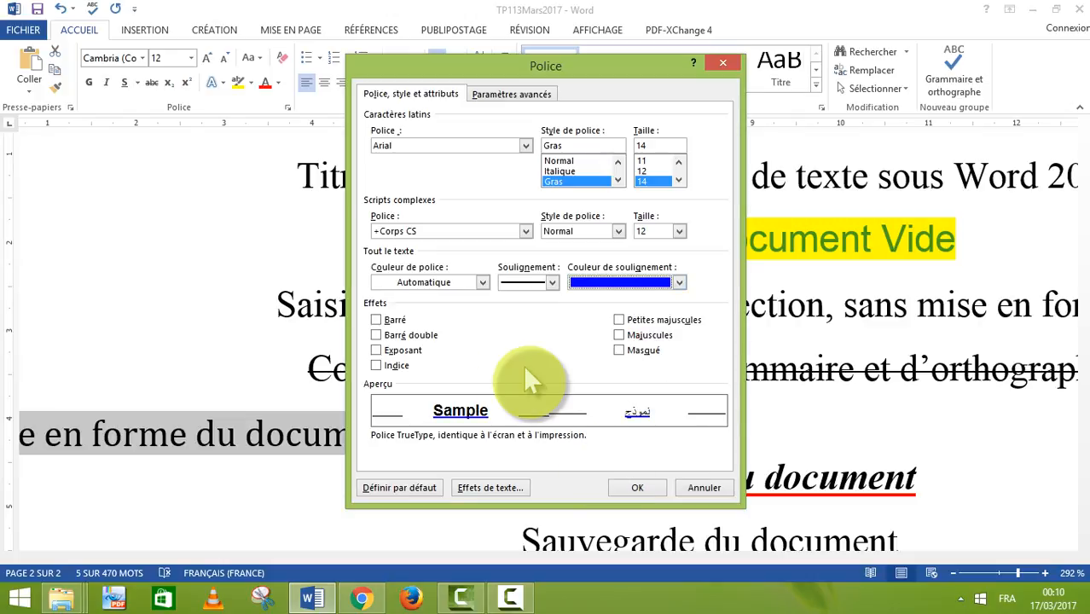
Set the font color to standard red and apply the font settings to the line "Mise en forme du document".
left_click(481, 284)
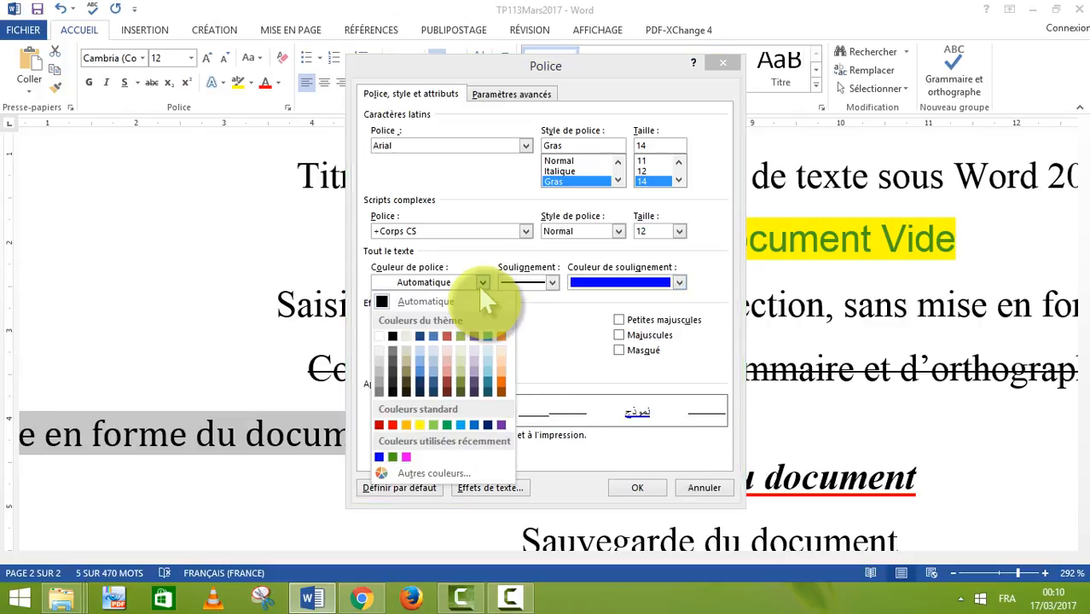
left_click(391, 425)
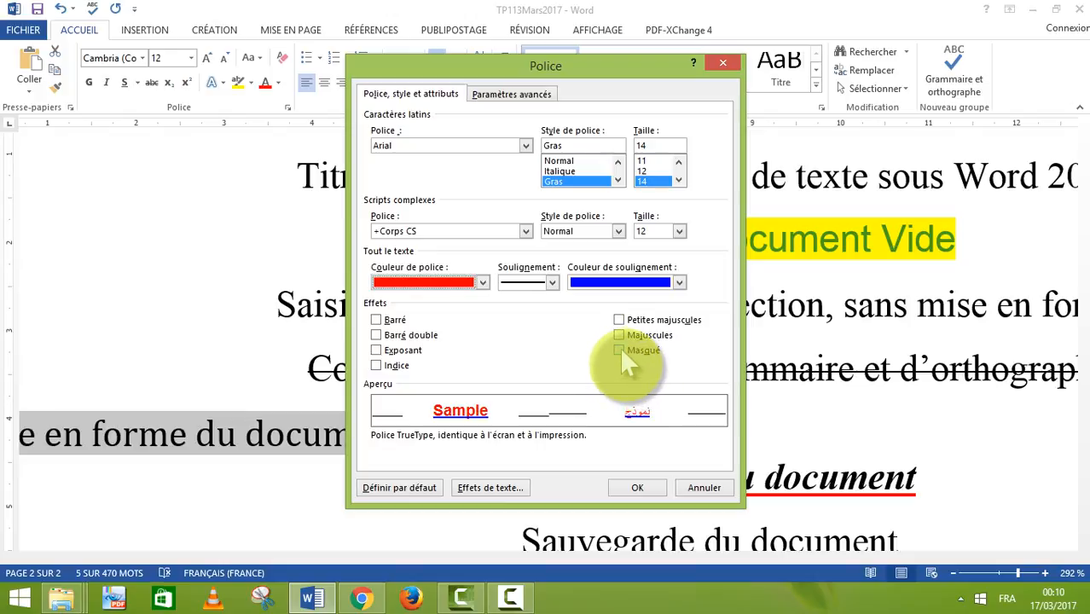
left_click(635, 488)
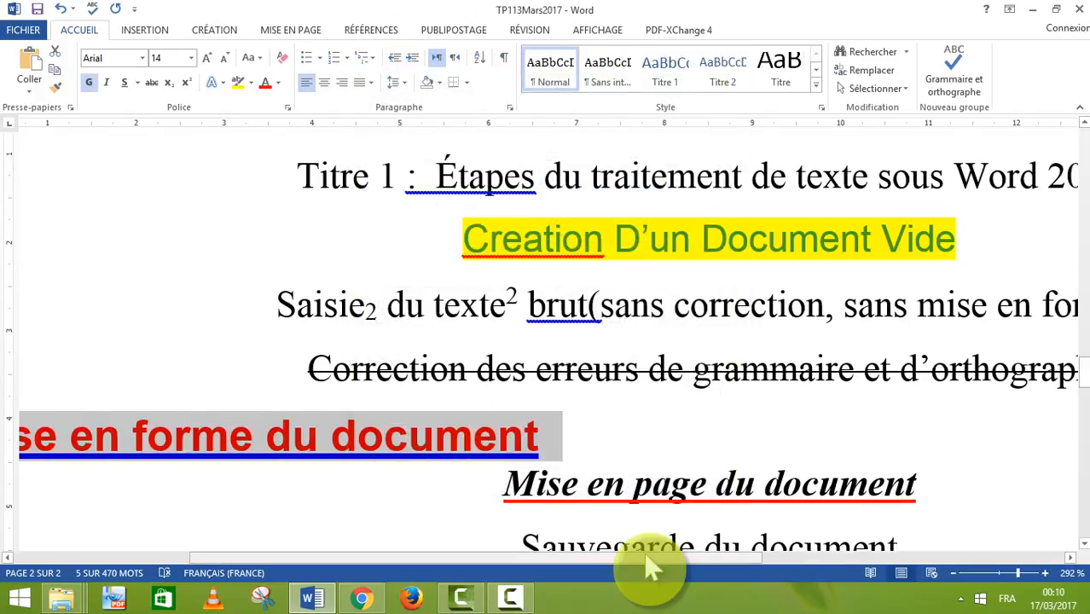
left_click_drag(648, 558, 700, 535)
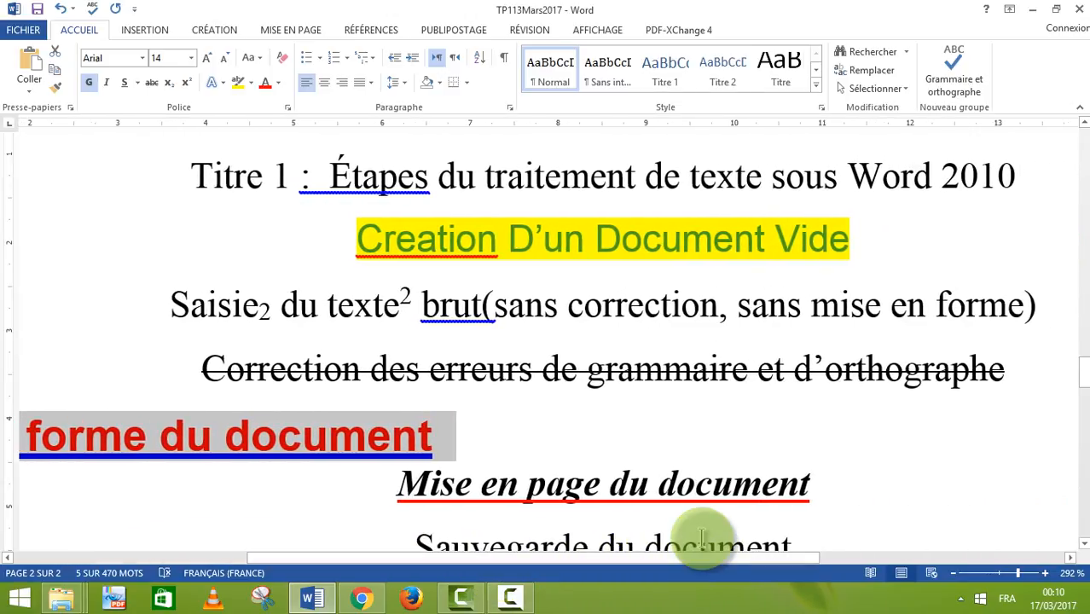
left_click(723, 434)
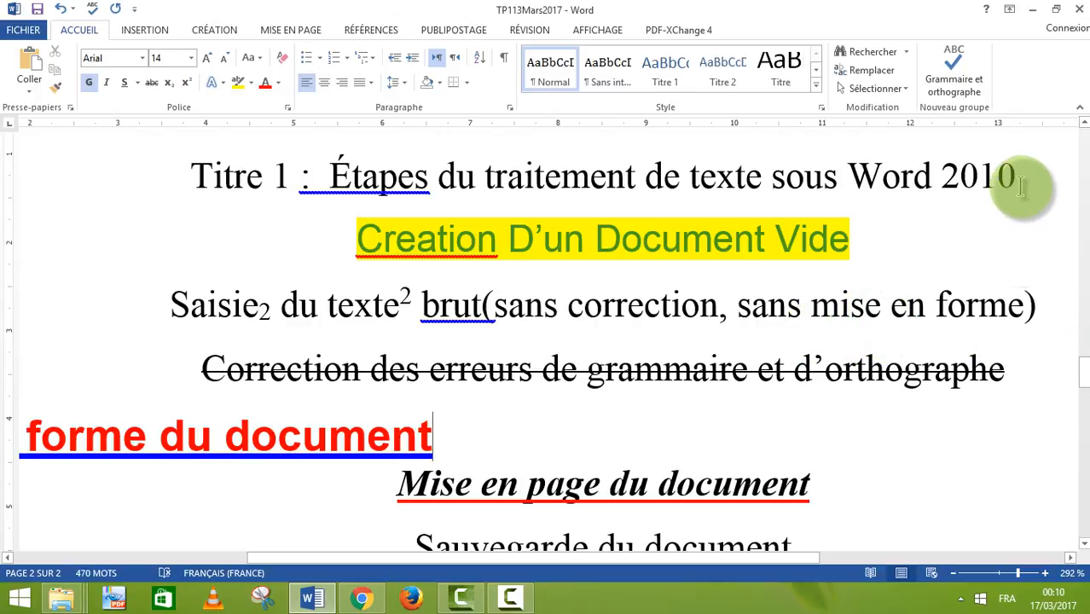
Apply the hidden effect (Masqué) to the text "Étapes du traitement de texte sous Word 2010" in the Titre 1 line.
left_click_drag(1019, 180, 388, 162)
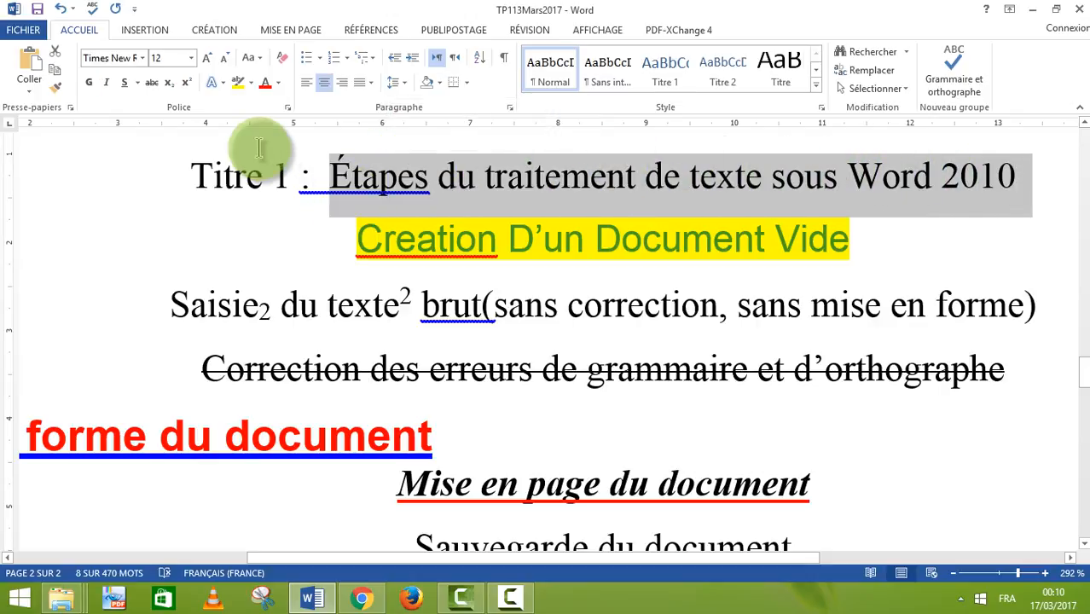
left_click(287, 108)
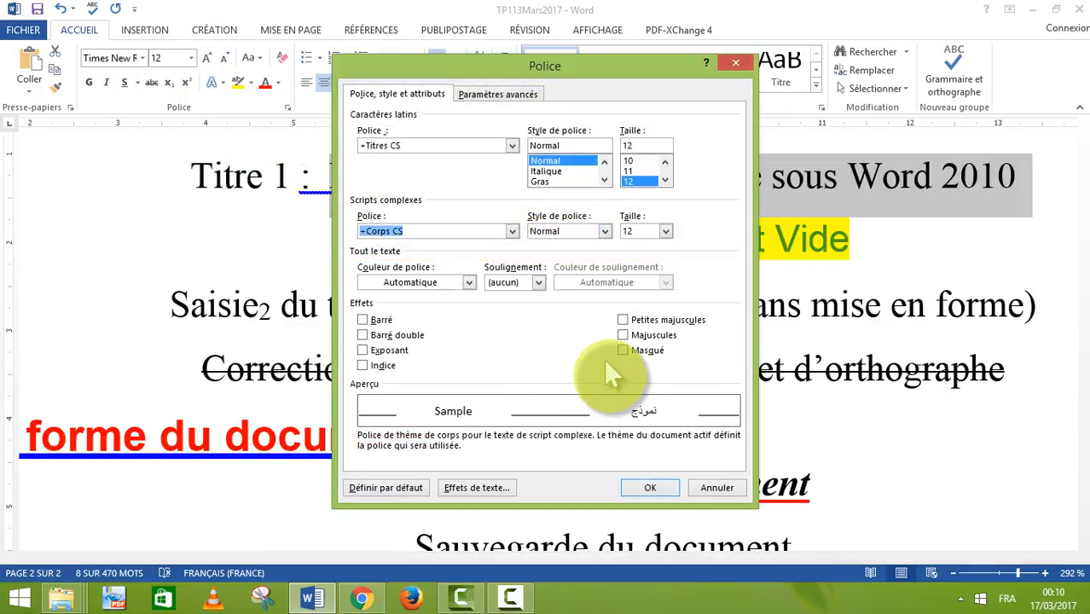
left_click(624, 348)
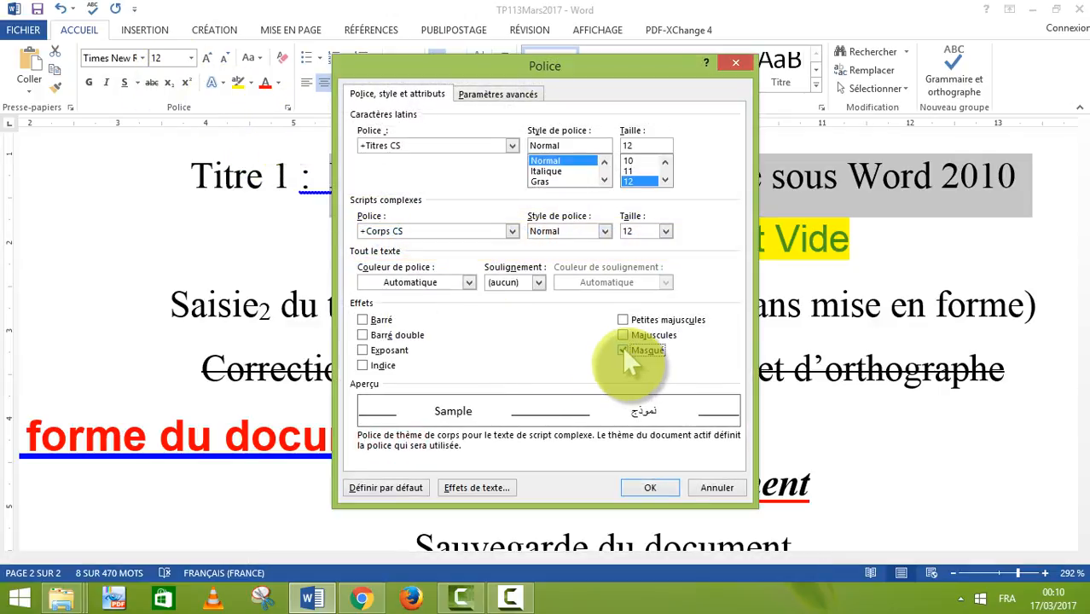
left_click(647, 488)
key("Down")
key("Down")
key("Down")
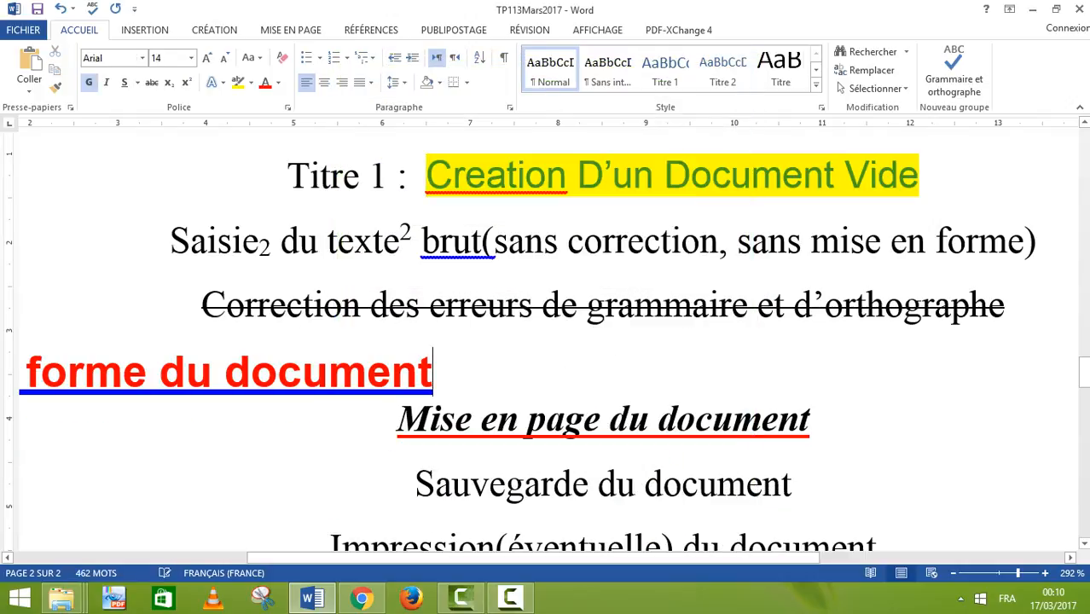
Show the paragraph marks and other hidden formatting symbols around the Titre 1 line.
left_click(416, 176)
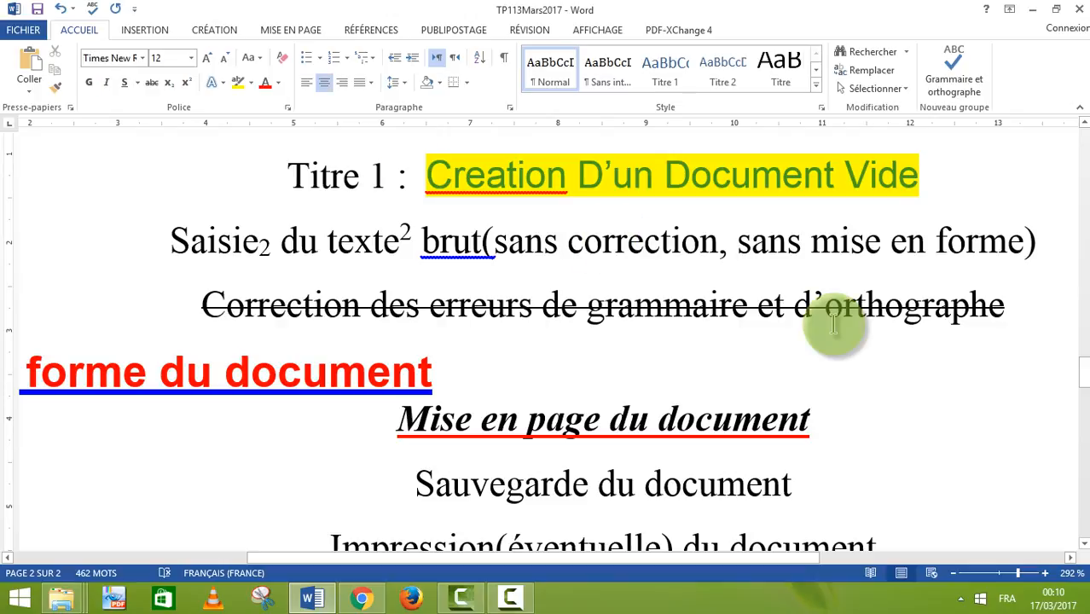
left_click_drag(1081, 378, 1081, 369)
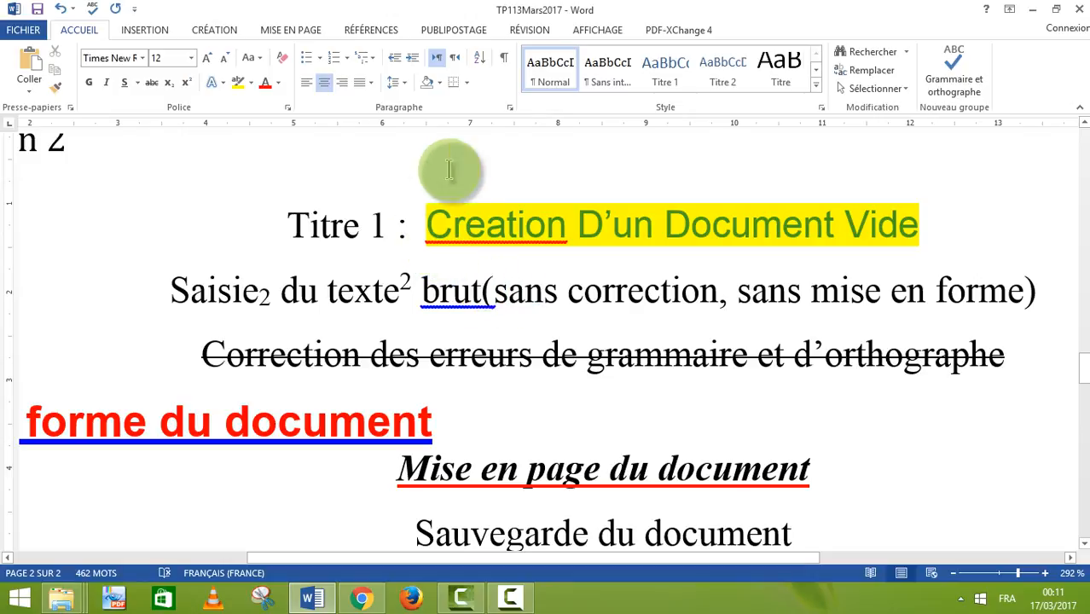
left_click(503, 55)
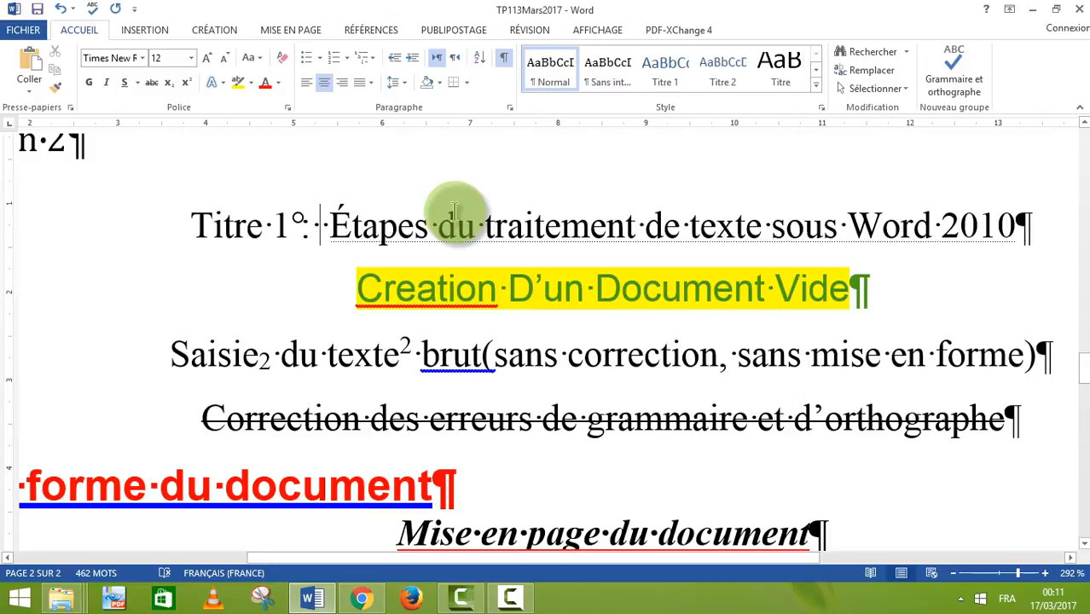
Remove the hidden effect (Masqué) from the text "Étapes du traitement de texte sous Word 2010".
left_click_drag(340, 226, 934, 228)
left_click(883, 231)
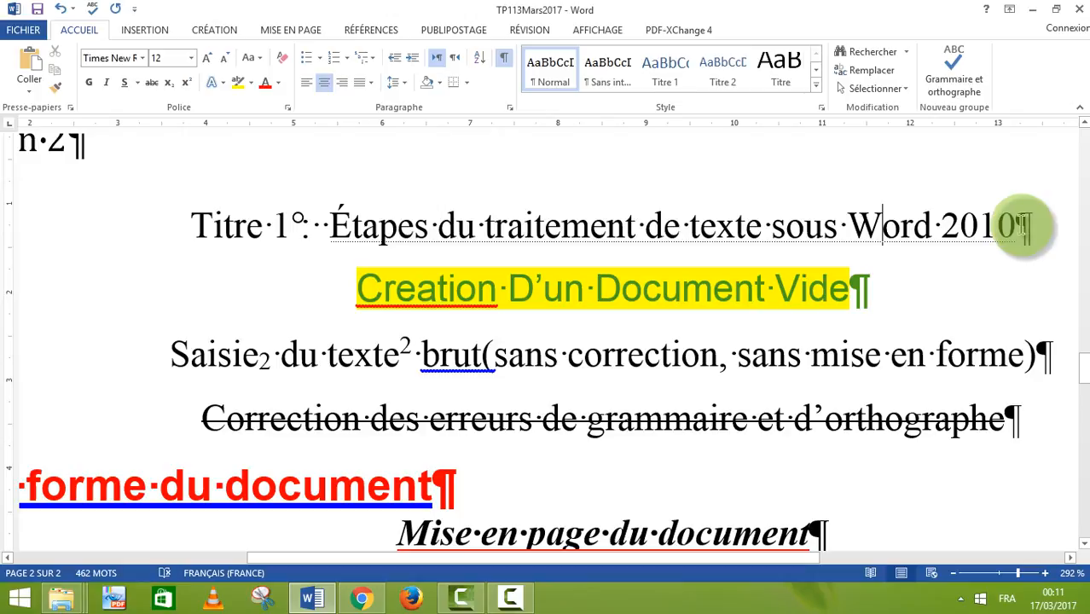
left_click_drag(1023, 226, 362, 215)
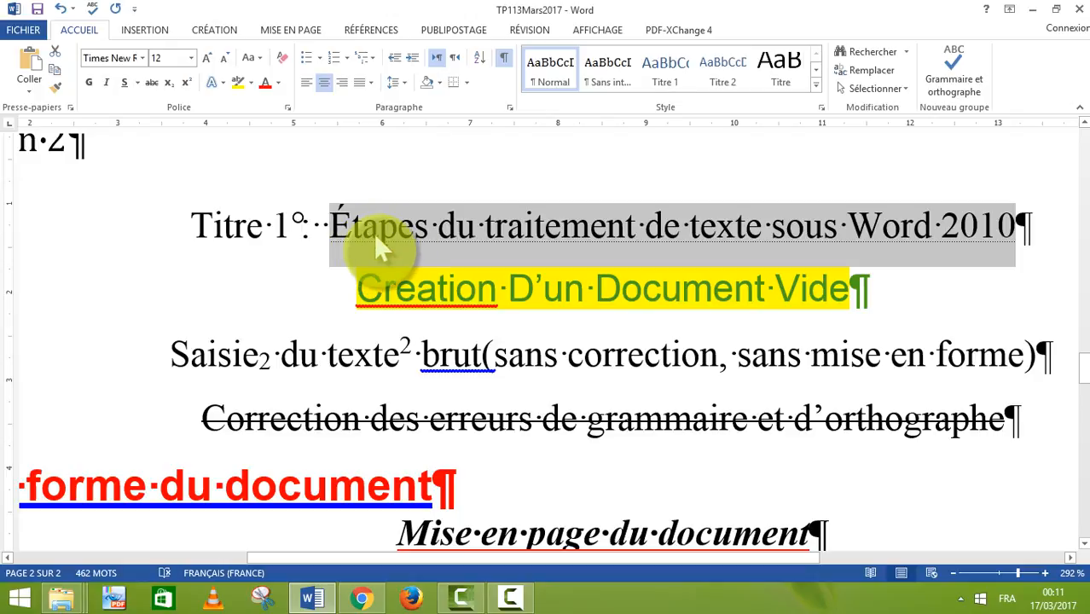
left_click(287, 106)
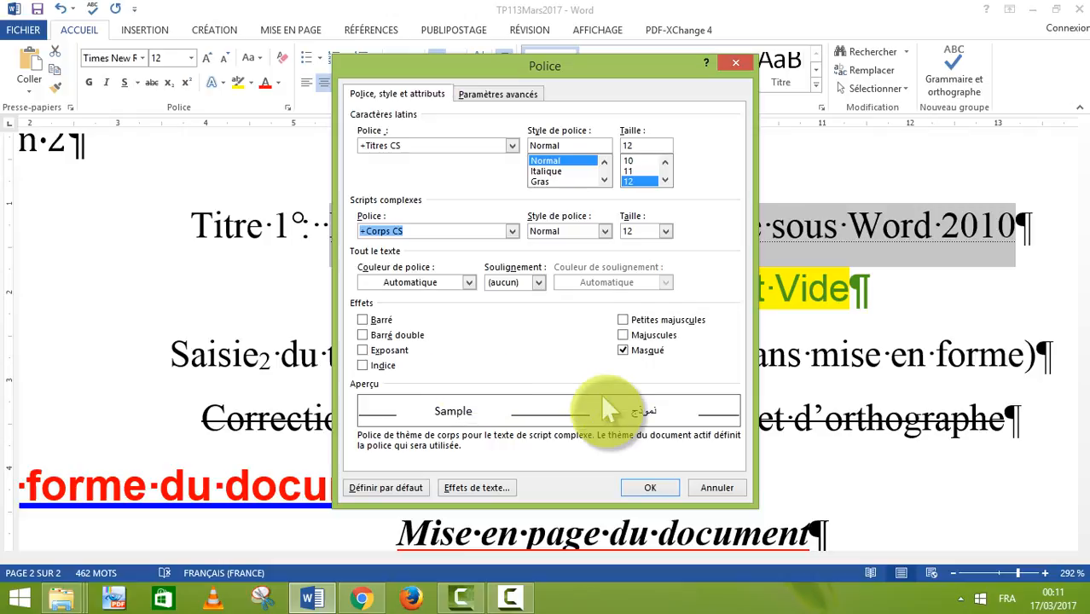
left_click(622, 349)
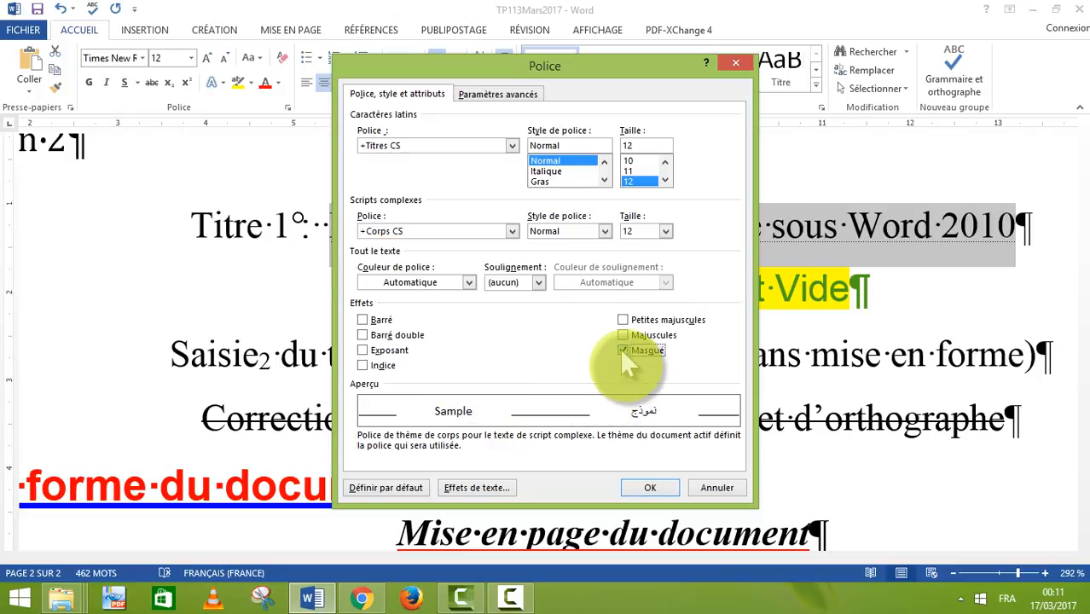
left_click(644, 486)
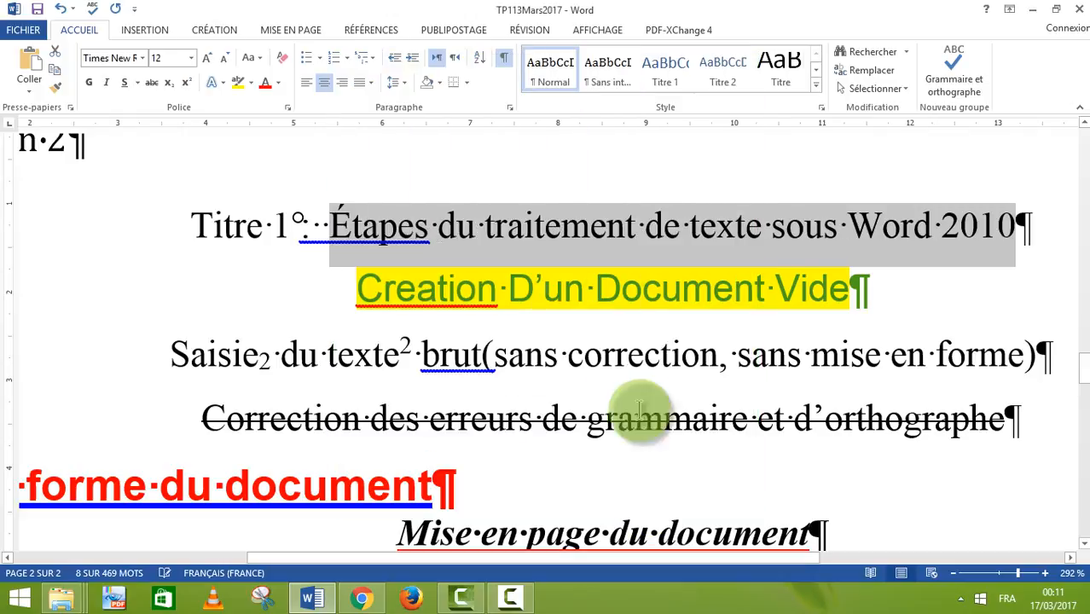
left_click(562, 251)
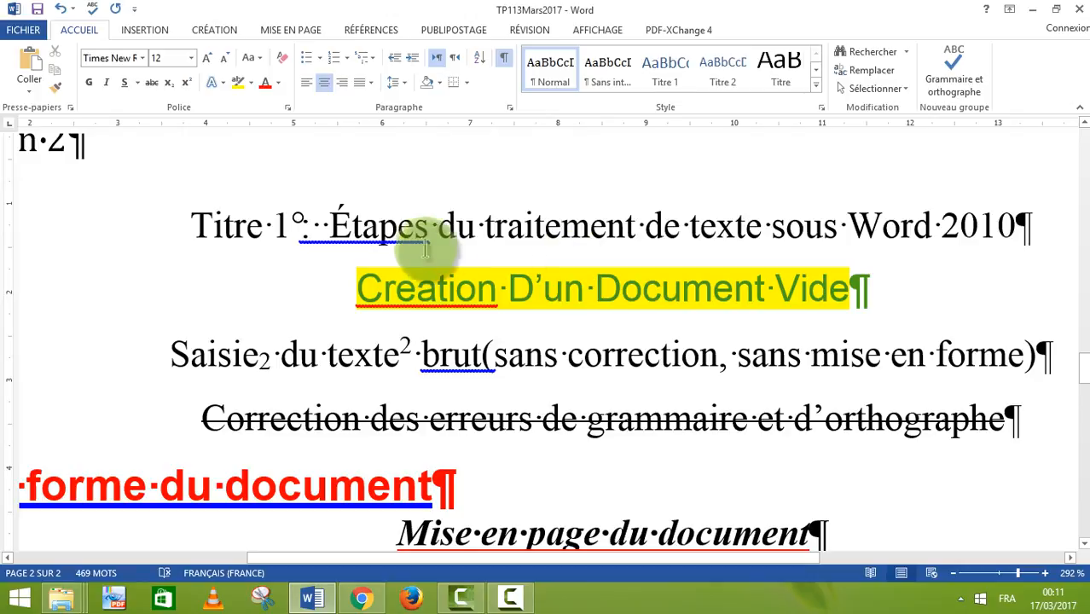
Turn off the formatting marks and insert a paragraph break between "Word 2010" and "Creation D'un Document Vide".
left_click(502, 56)
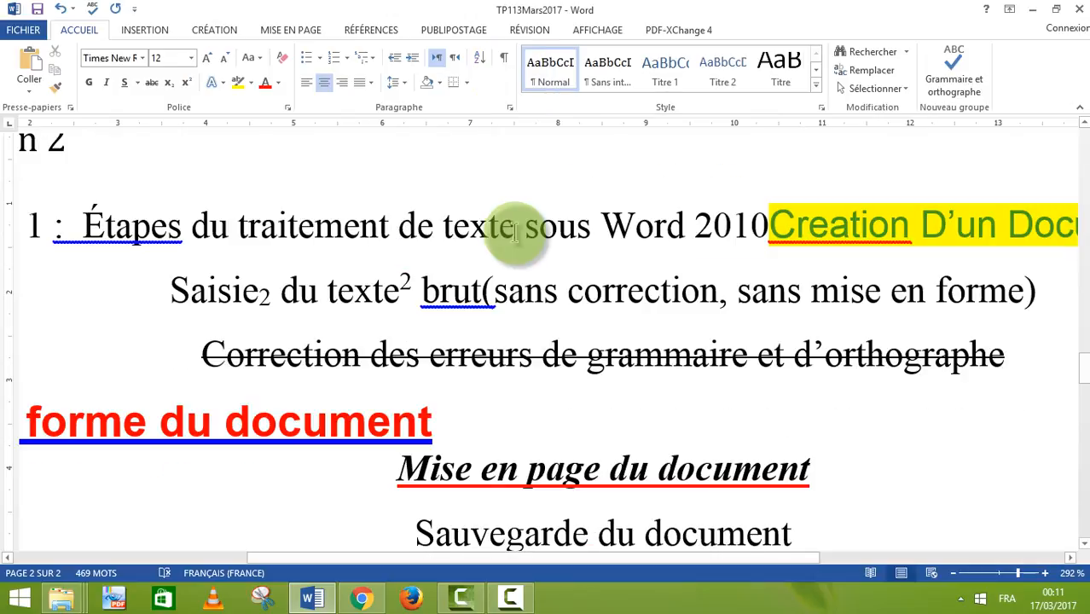
left_click(770, 229)
key("Return")
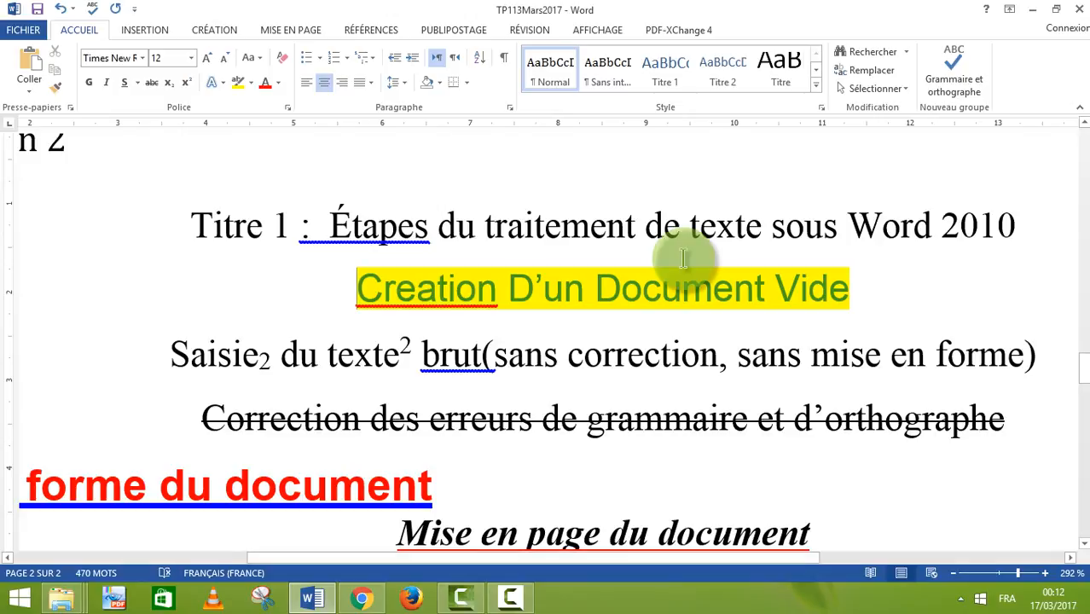